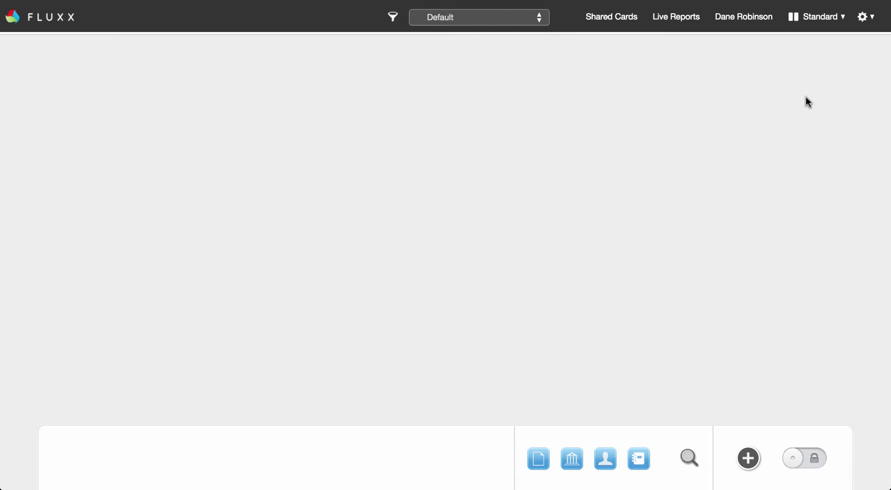
Open the admin area and load the Grants_2015 view of the Grant - General theme under Grant Request
{"action": "left_click", "coordinate": [864, 18]}
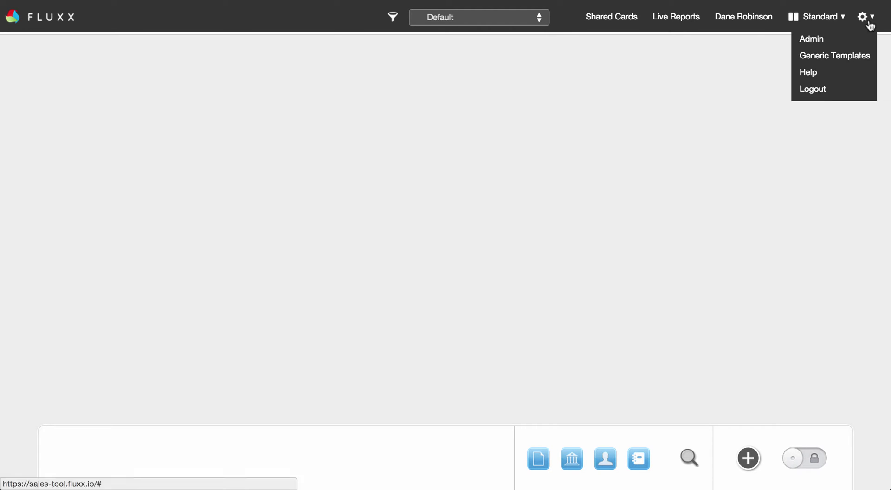
{"action": "left_click", "coordinate": [842, 42]}
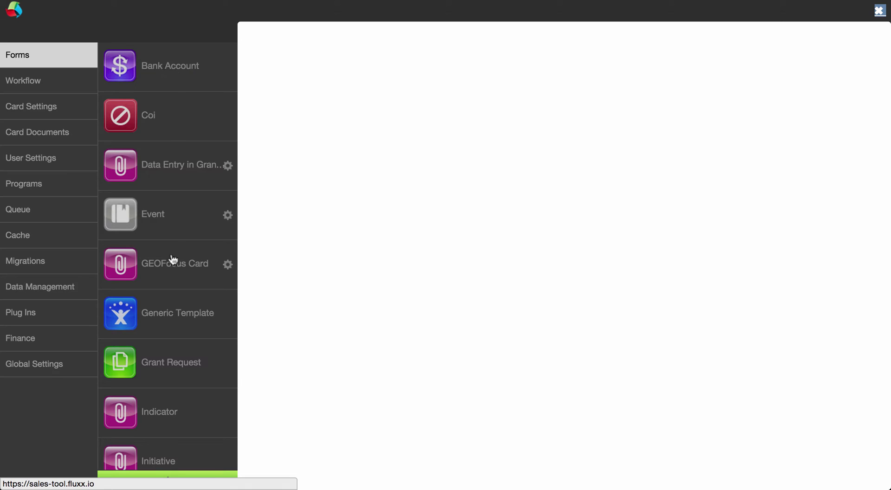
{"action": "left_click", "coordinate": [176, 367]}
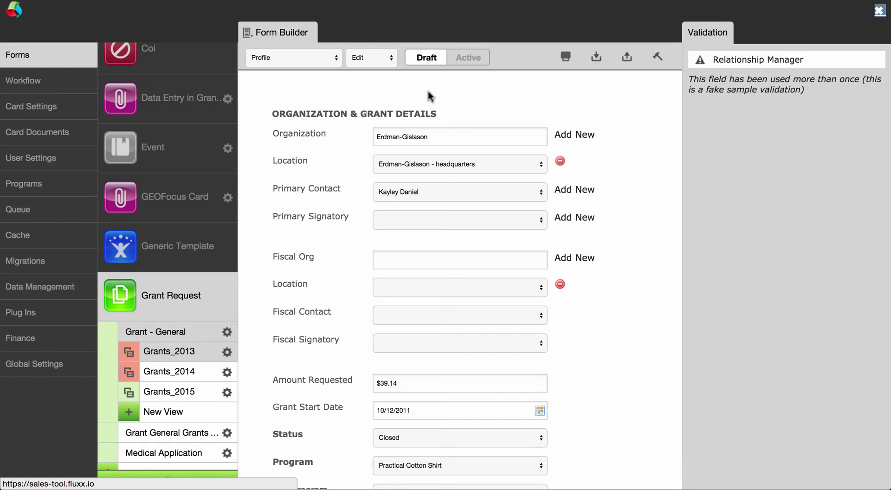
{"action": "left_click", "coordinate": [195, 399]}
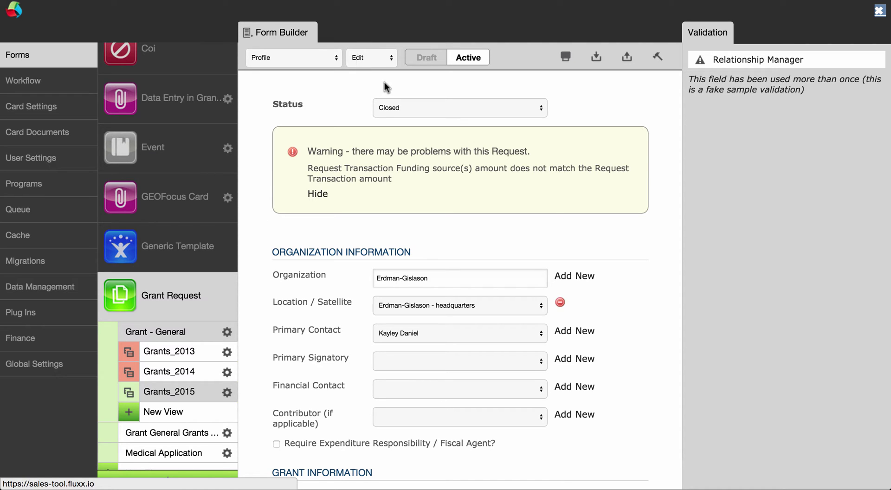
Look over the Grants_2015 form preview and try to edit its Organization field
{"action": "scroll", "coordinate": [391, 82], "scroll_direction": "down", "scroll_amount": 1}
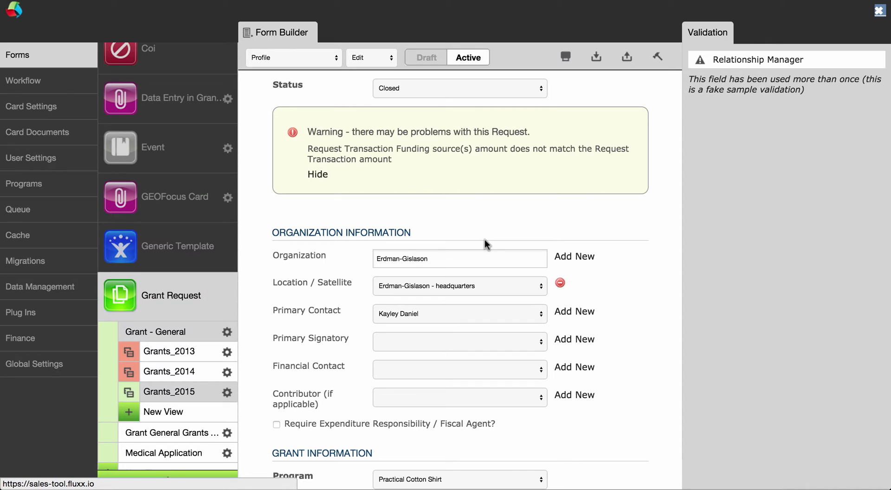
{"action": "scroll", "coordinate": [484, 240], "scroll_direction": "up", "scroll_amount": 1}
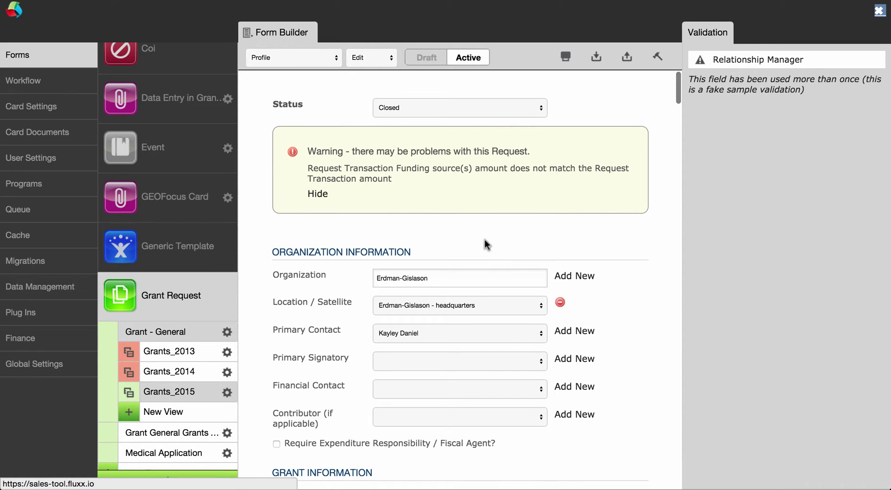
{"action": "left_click", "coordinate": [444, 279]}
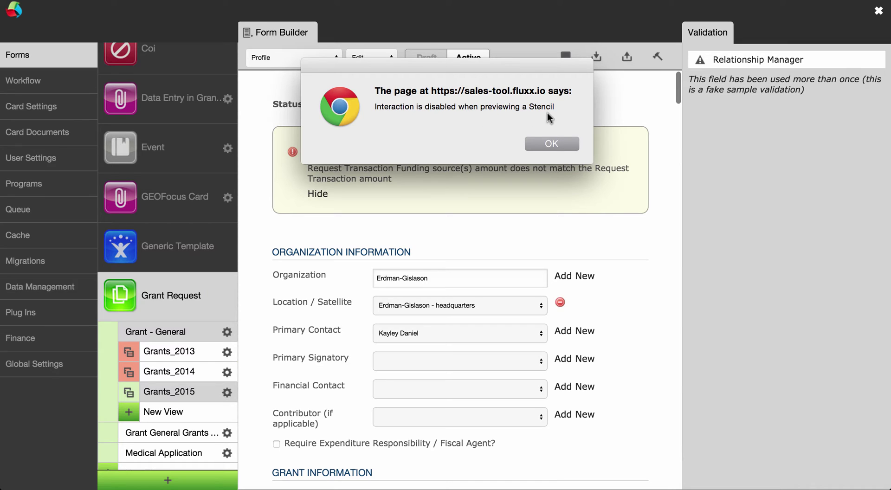
{"action": "left_click", "coordinate": [551, 143]}
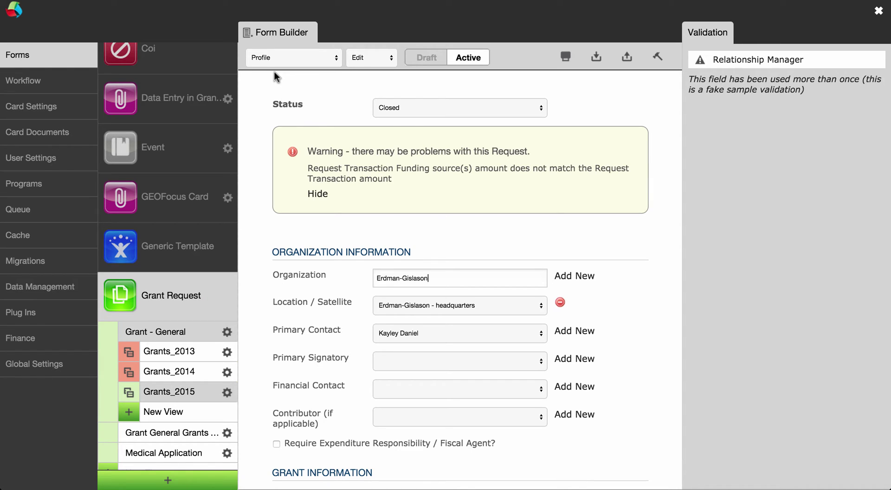
Preview the Grants_2015 form for the Grantee profile in the Detail view type
{"action": "left_click", "coordinate": [316, 57]}
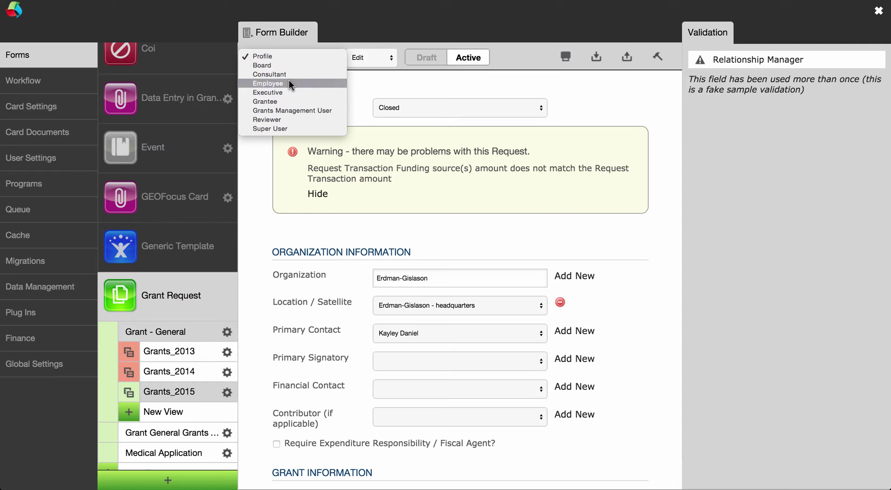
{"action": "left_click", "coordinate": [279, 101]}
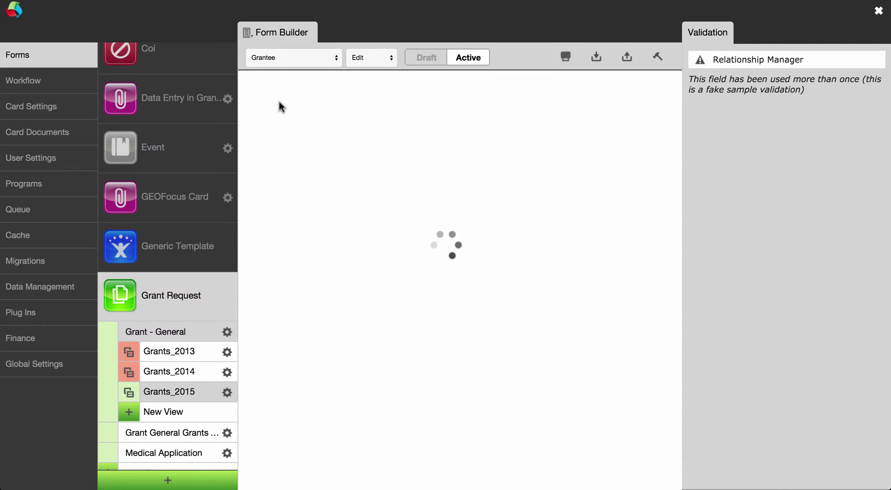
{"action": "left_click", "coordinate": [368, 57]}
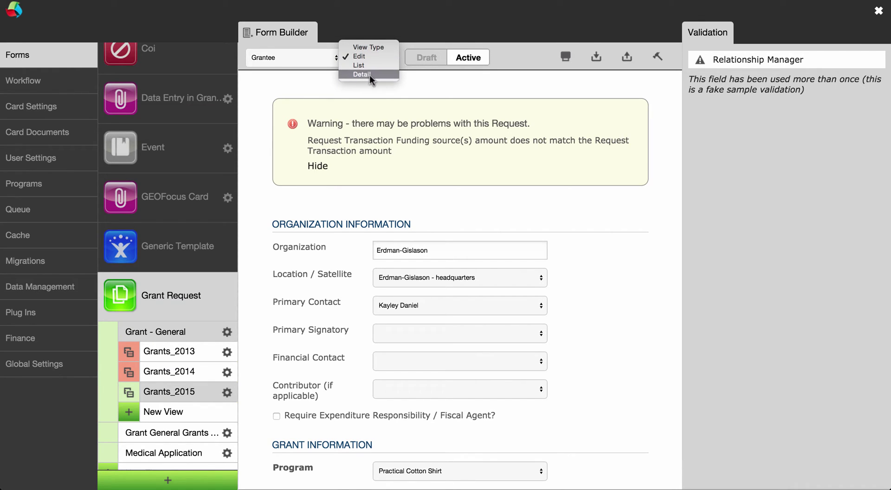
{"action": "left_click", "coordinate": [369, 75]}
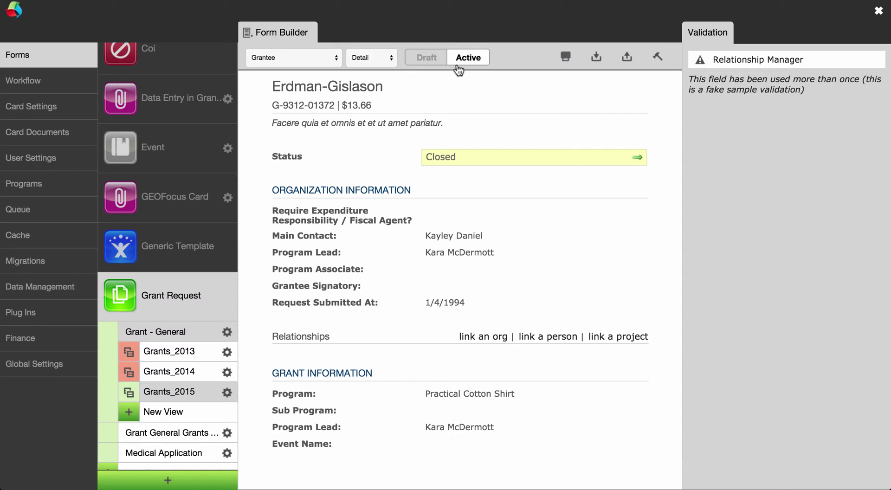
Check the Grants_2014 view and examine the full-page preview of the Grants_2015 form
{"action": "left_click", "coordinate": [183, 374]}
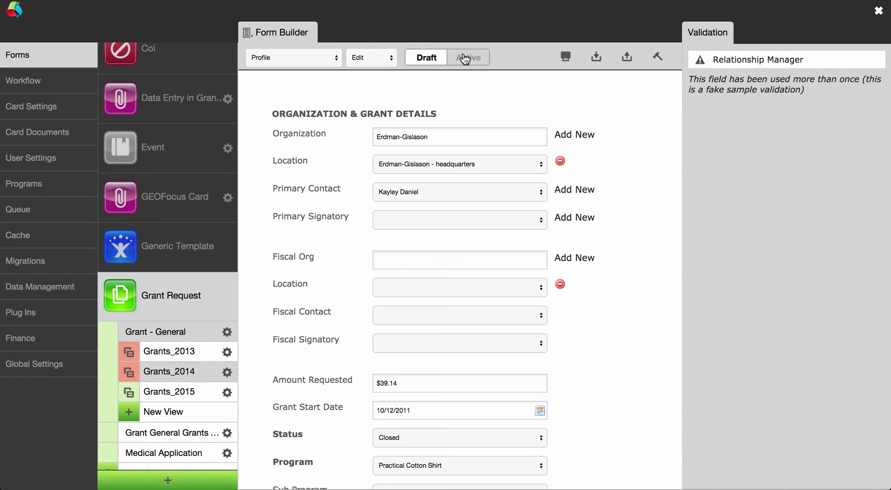
{"action": "left_click", "coordinate": [195, 394]}
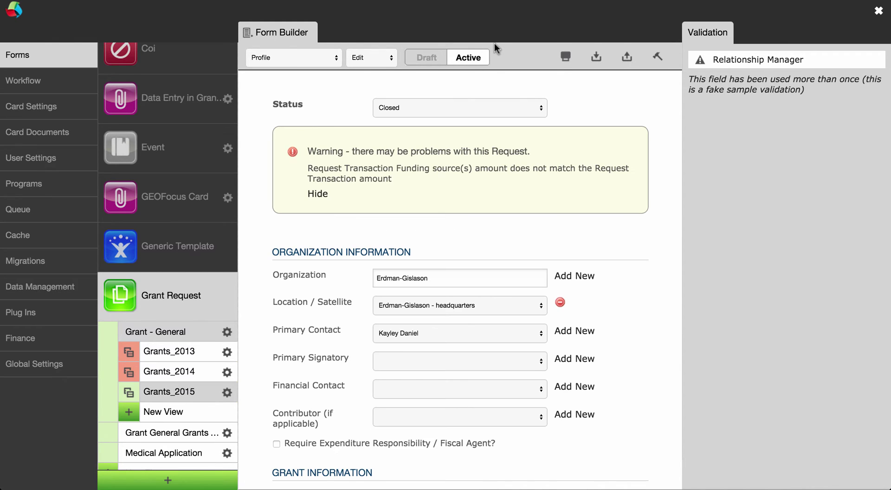
{"action": "left_click", "coordinate": [566, 58]}
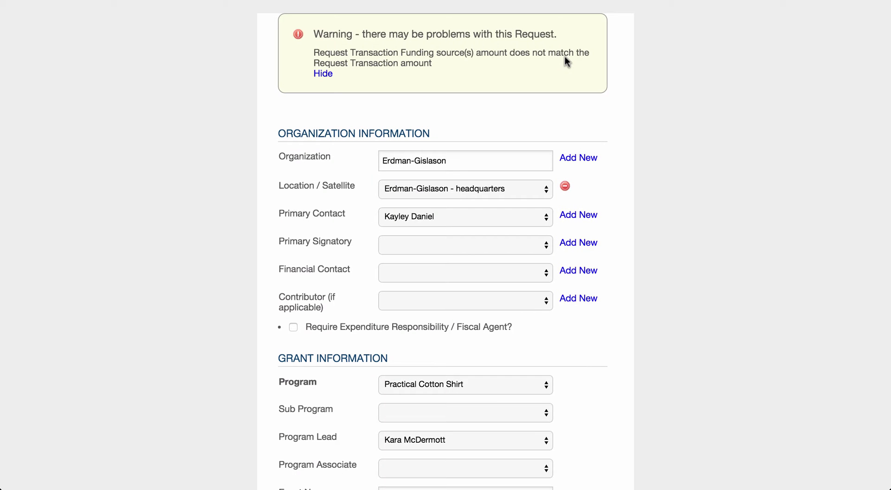
{"action": "scroll", "coordinate": [564, 57], "scroll_direction": "down", "scroll_amount": 1}
{"action": "scroll", "coordinate": [565, 56], "scroll_direction": "up", "scroll_amount": 1}
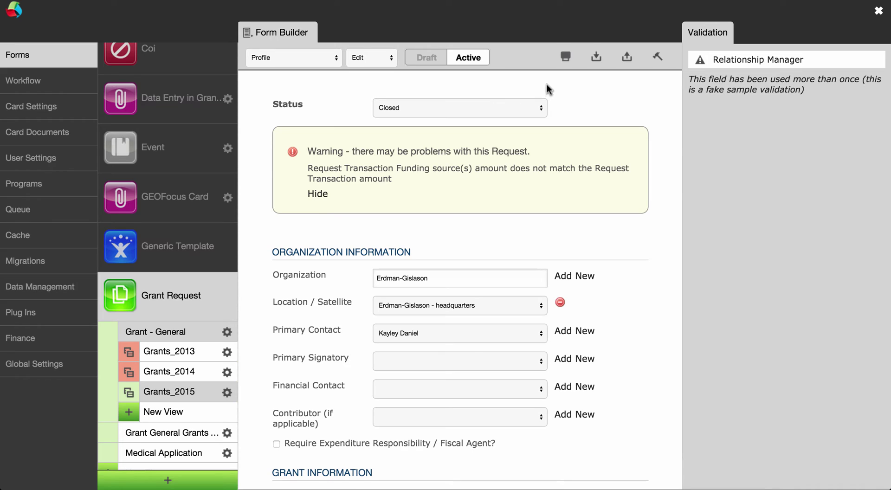
Switch the Grants_2015 form from preview to element editing
{"action": "left_click", "coordinate": [627, 60]}
{"action": "left_click", "coordinate": [659, 60]}
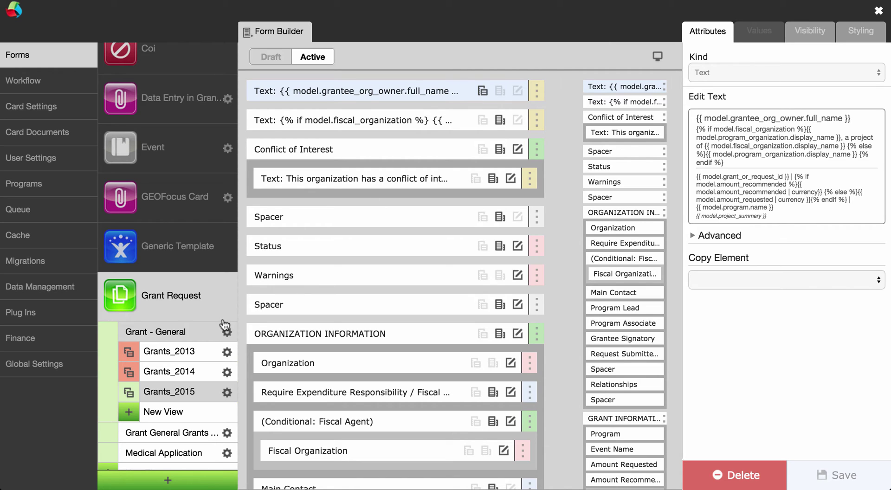
Start a new Grant Request theme cloned from "Grant - General: Grants_2015", with both name and label set to Webinar
{"action": "scroll", "coordinate": [225, 325], "scroll_direction": "down", "scroll_amount": 2}
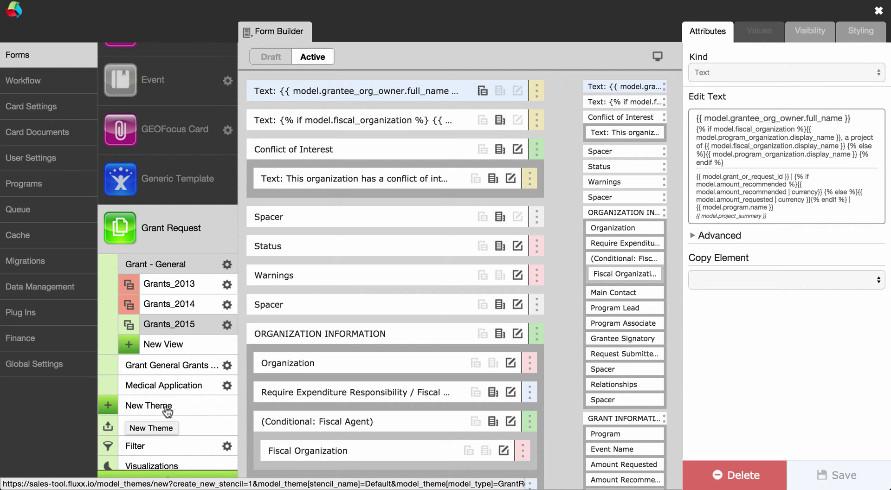
{"action": "left_click", "coordinate": [168, 412]}
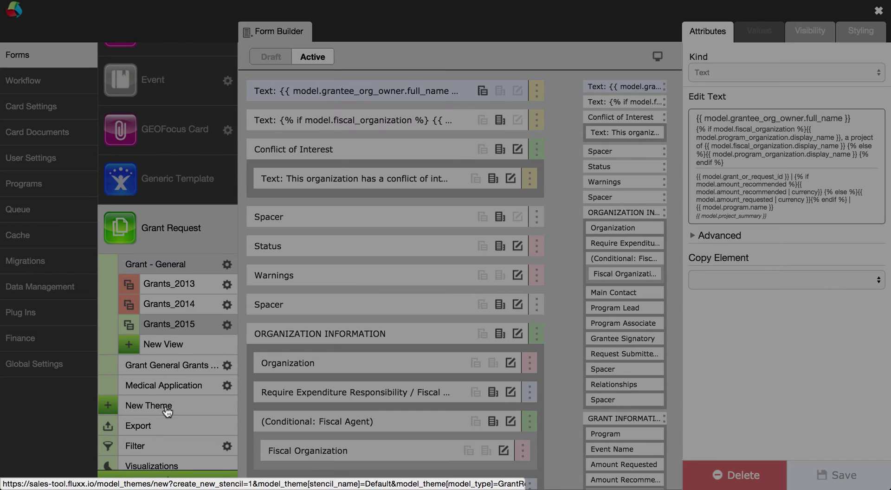
{"action": "left_click", "coordinate": [180, 332]}
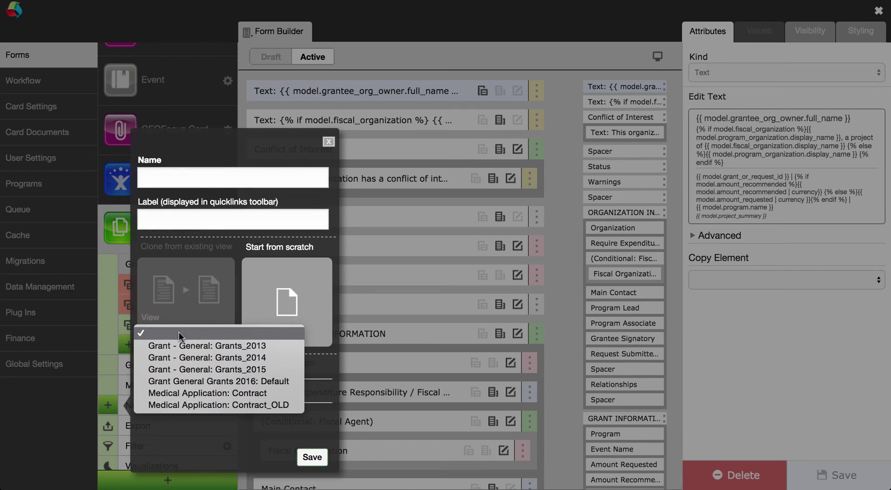
{"action": "left_click", "coordinate": [185, 367]}
{"action": "left_click", "coordinate": [198, 178]}
{"action": "type", "text": "Webinar"}
{"action": "key", "text": "Tab"}
{"action": "type", "text": "Webinar"}
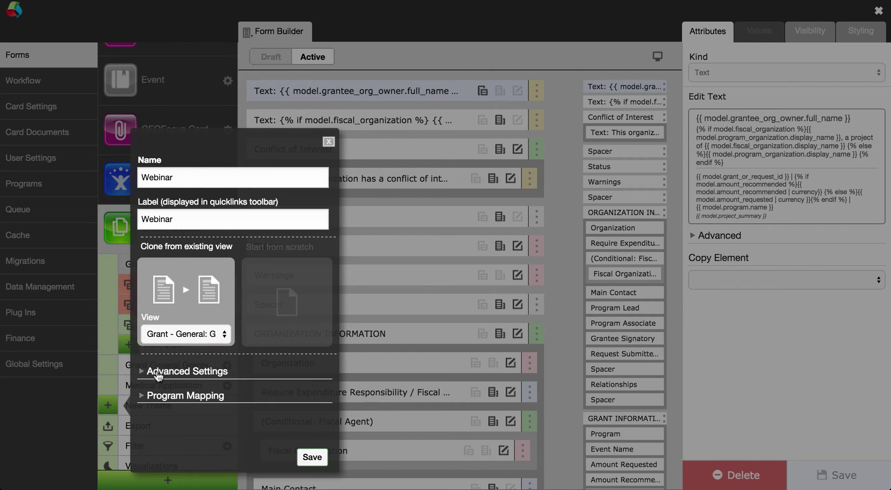
Assign the GrantRequest category in the new theme's advanced settings and save the theme
{"action": "left_click", "coordinate": [158, 373]}
{"action": "scroll", "coordinate": [157, 371], "scroll_direction": "down", "scroll_amount": 3}
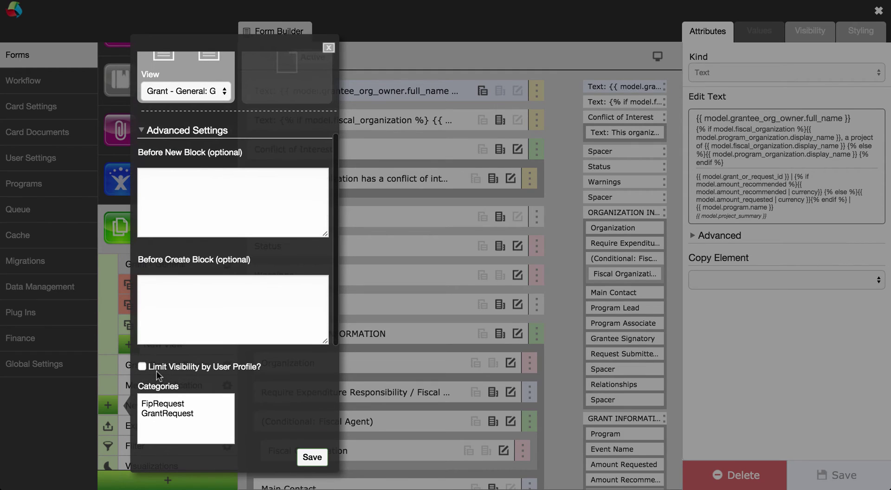
{"action": "left_click", "coordinate": [155, 413]}
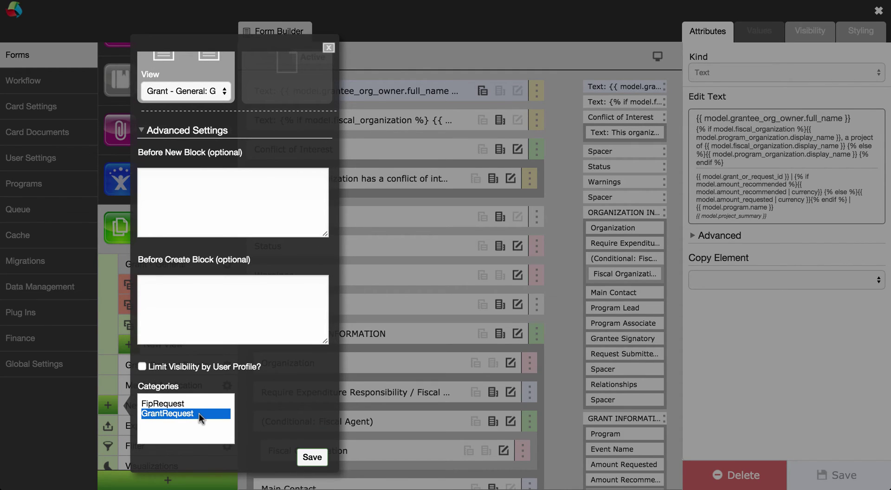
{"action": "scroll", "coordinate": [284, 380], "scroll_direction": "down", "scroll_amount": 2}
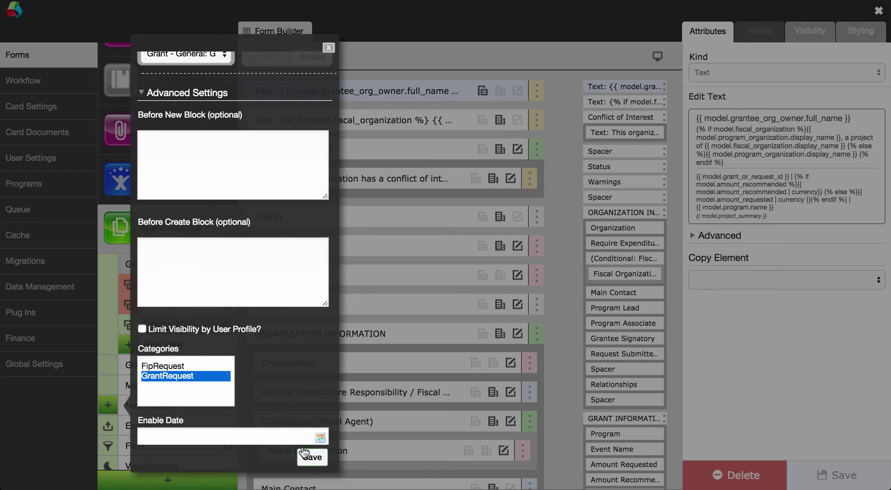
{"action": "left_click", "coordinate": [309, 456]}
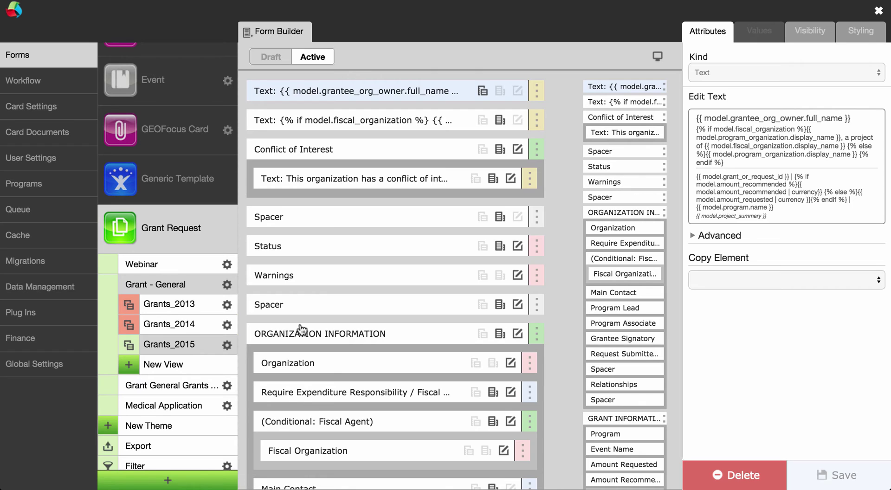
Open the Webinar theme and inspect the attributes of its upper Spacer, Require Expenditure Responsibility and Organization elements
{"action": "left_click", "coordinate": [167, 267]}
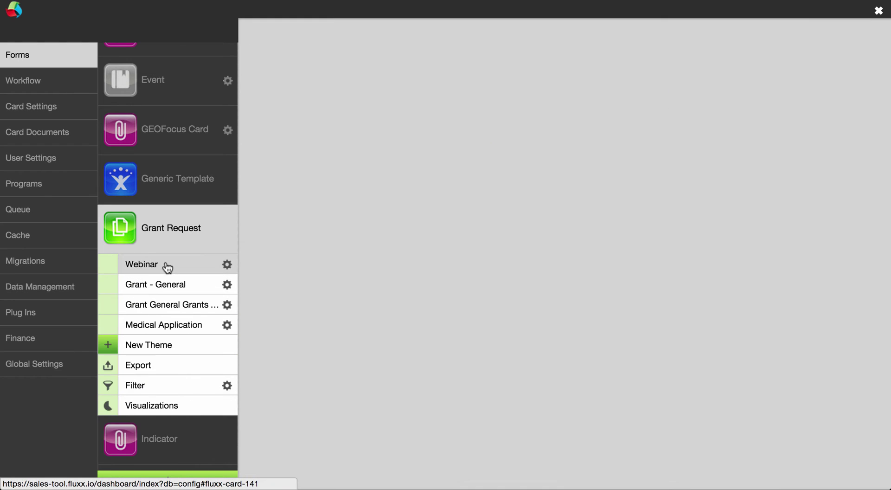
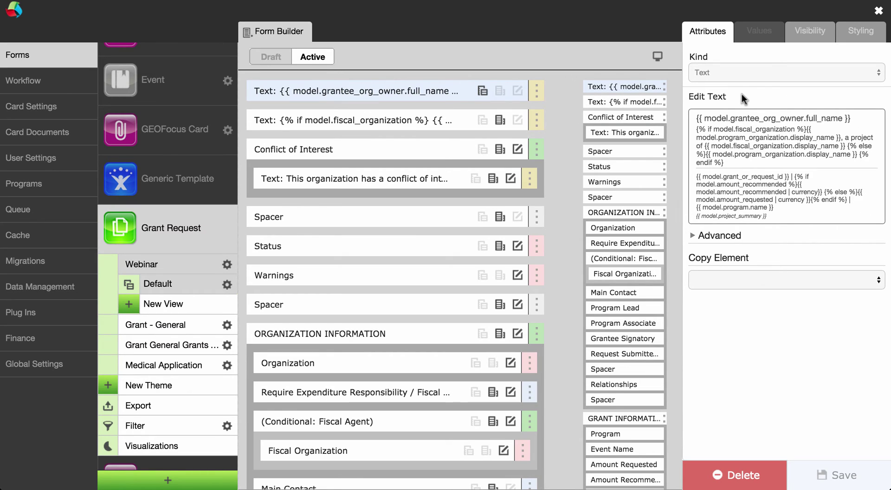
{"action": "left_click", "coordinate": [455, 227]}
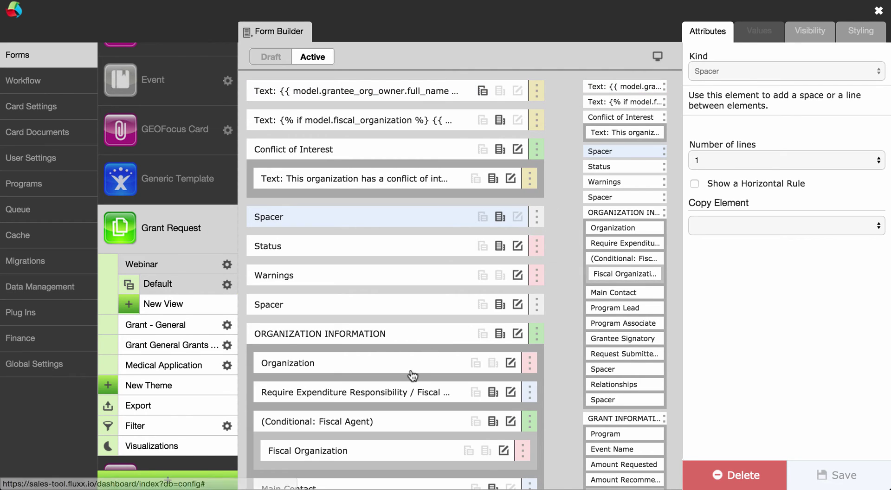
{"action": "left_click", "coordinate": [400, 394]}
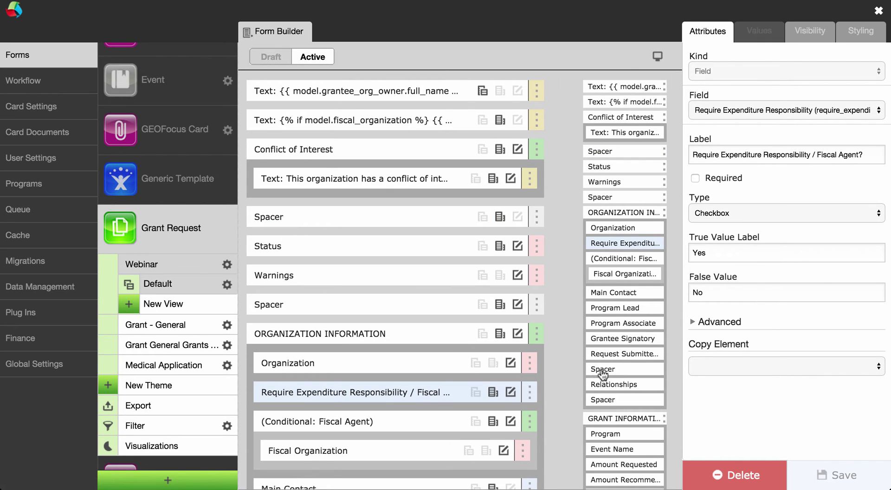
{"action": "left_click", "coordinate": [401, 366]}
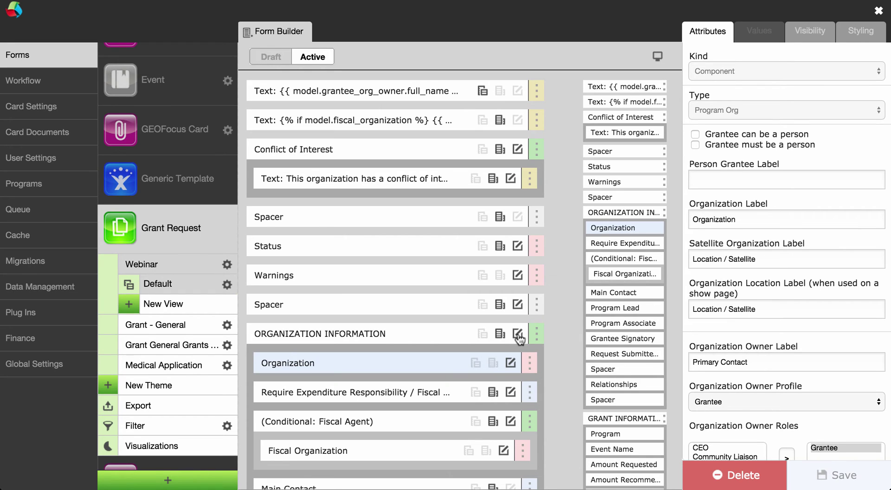
Review the attribute, visibility and styling options of the ORGANIZATION INFORMATION group
{"action": "left_click", "coordinate": [455, 338]}
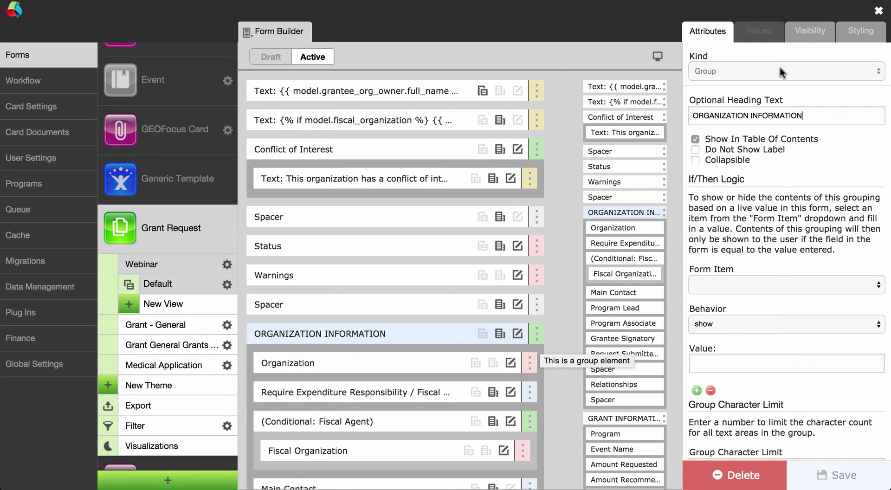
{"action": "left_click", "coordinate": [810, 31]}
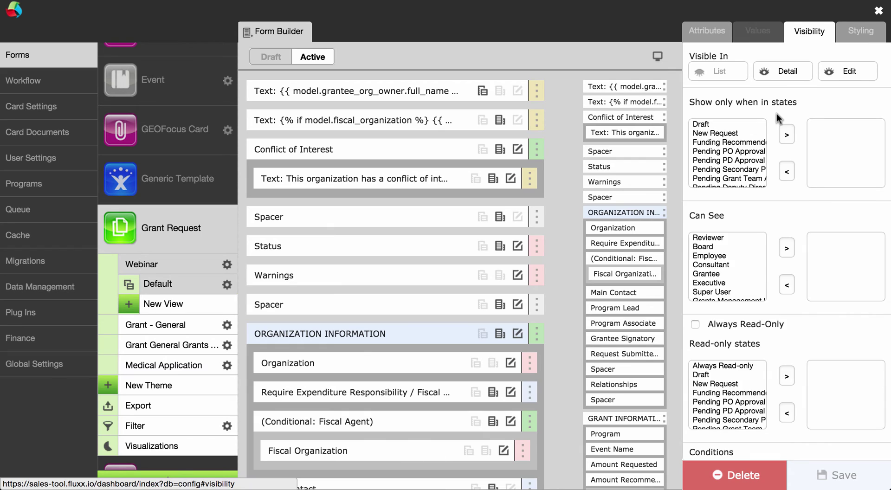
{"action": "scroll", "coordinate": [776, 113], "scroll_direction": "down", "scroll_amount": 5}
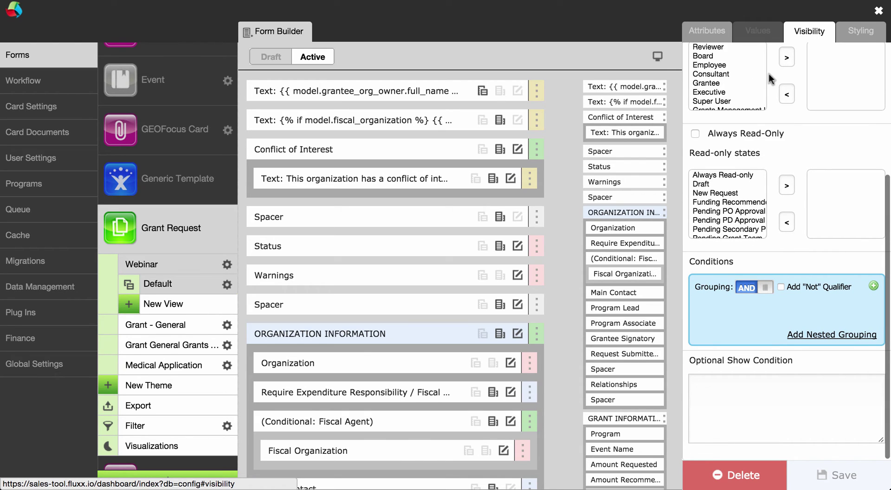
{"action": "left_click", "coordinate": [845, 32]}
{"action": "scroll", "coordinate": [765, 188], "scroll_direction": "down", "scroll_amount": 4}
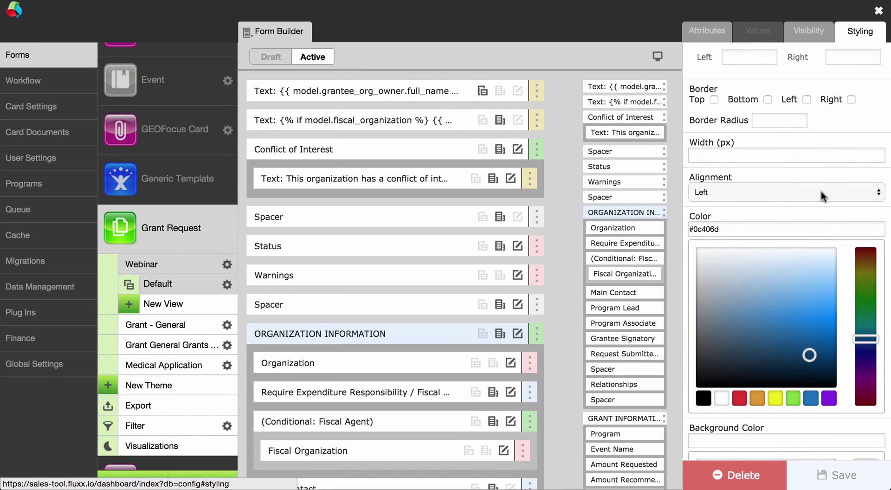
{"action": "left_click", "coordinate": [707, 32]}
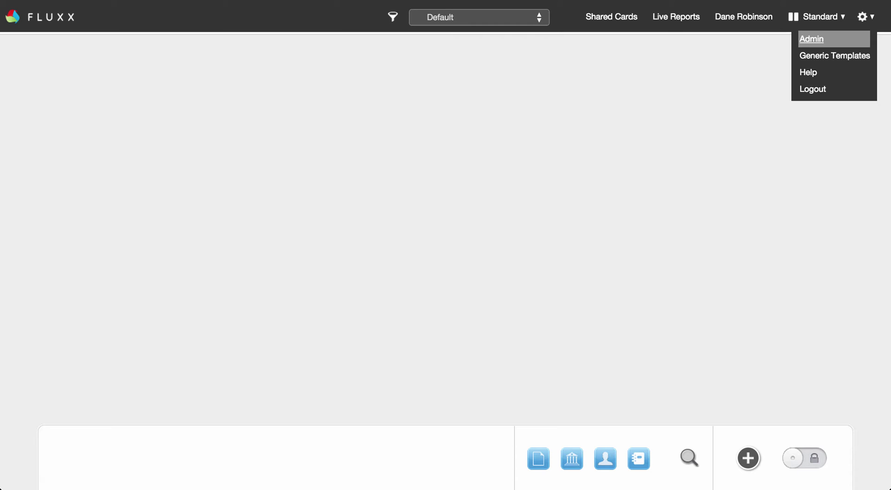
Add a Proposals card to the dashboard and view the edit form of a proposal, including its ORGANIZATION INFORMATION fields
{"action": "left_click", "coordinate": [742, 456]}
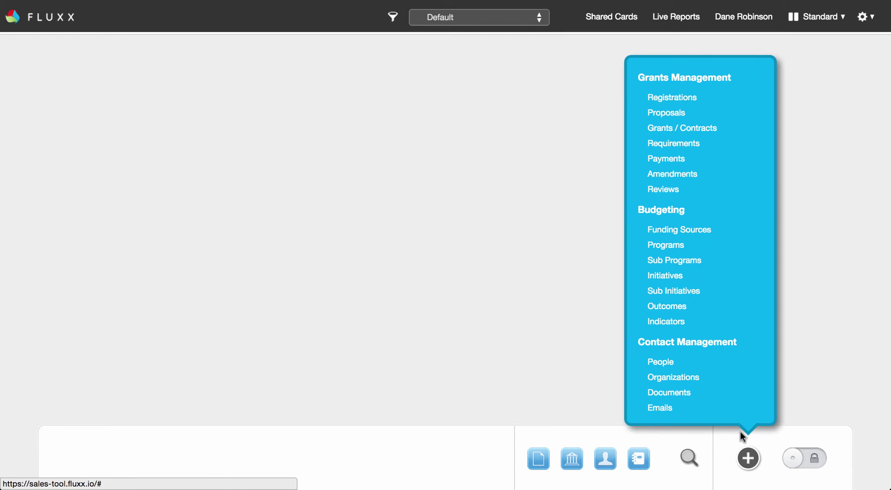
{"action": "left_click", "coordinate": [664, 113]}
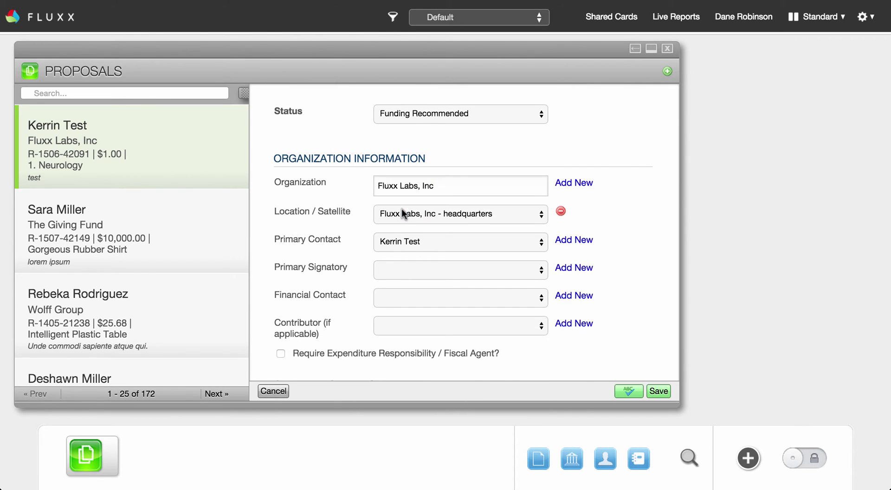
{"action": "scroll", "coordinate": [638, 136], "scroll_direction": "down", "scroll_amount": 2}
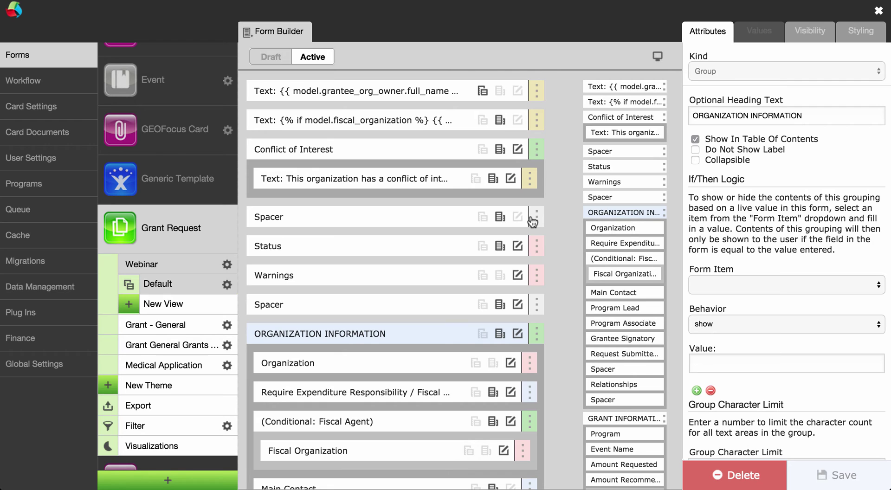
Insert "webinar" after "a project of" in the fiscal organization text element of the Webinar theme and save the text
{"action": "left_click", "coordinate": [399, 127]}
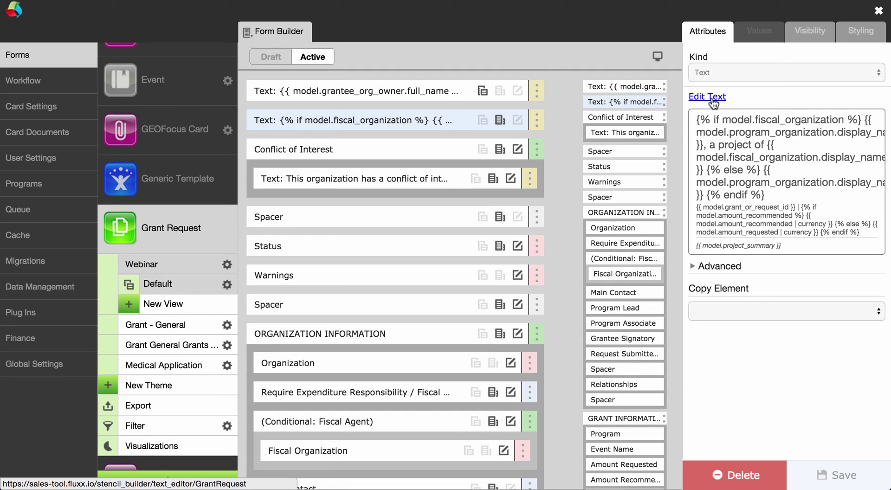
{"action": "left_click", "coordinate": [713, 98]}
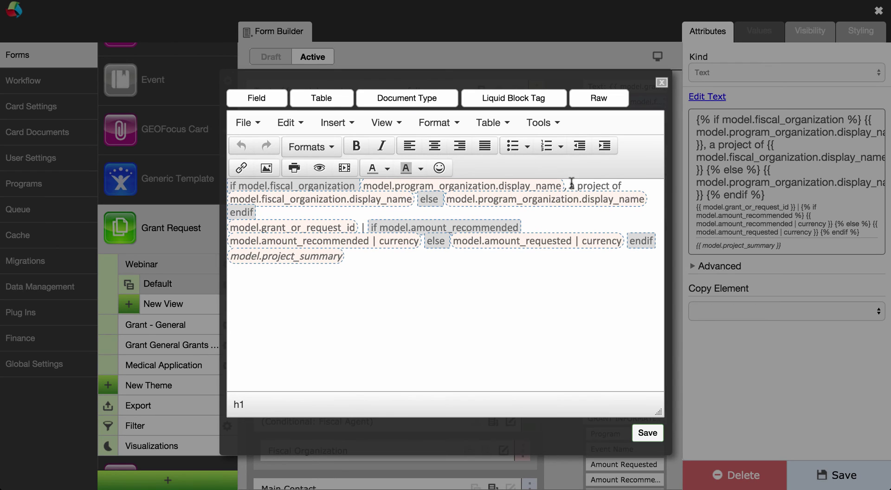
{"action": "left_click_drag", "start_coordinate": [569, 185], "coordinate": [622, 186]}
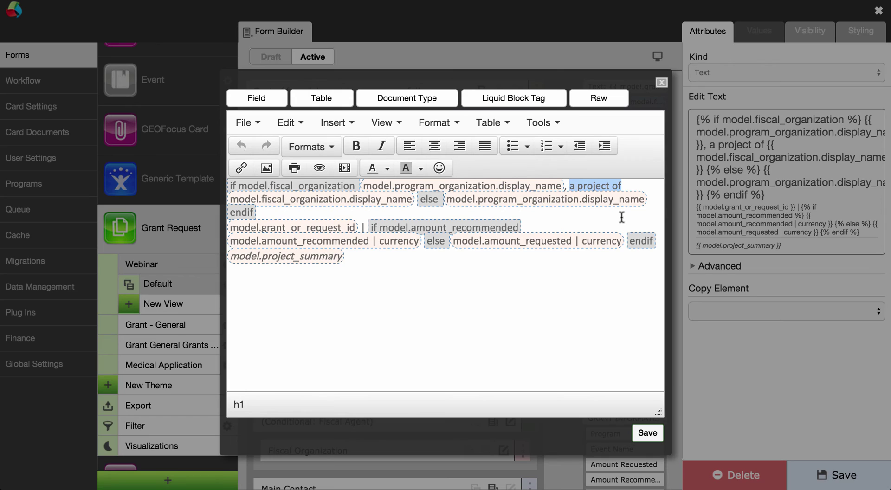
{"action": "key", "text": "Right"}
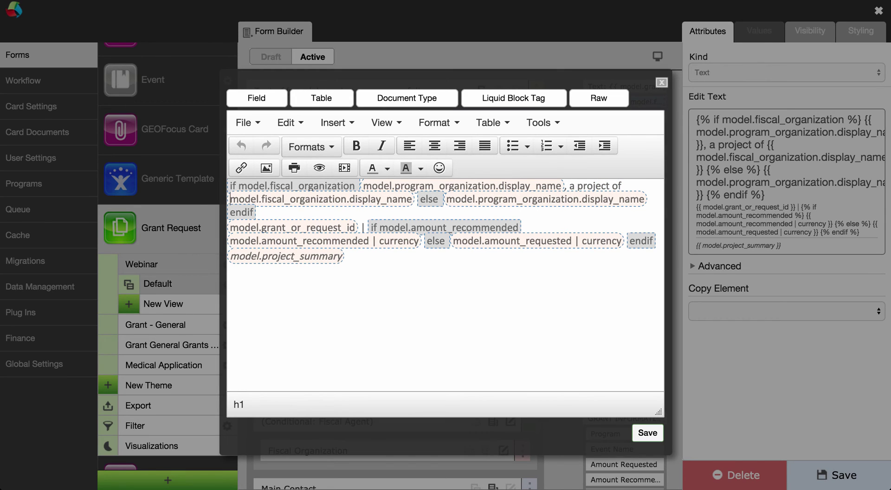
{"action": "type", "text": "webinar"}
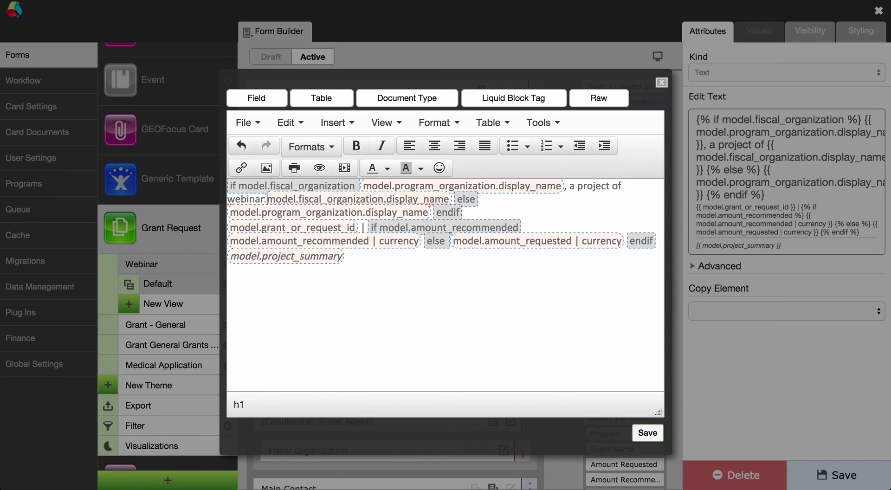
{"action": "left_click", "coordinate": [648, 432]}
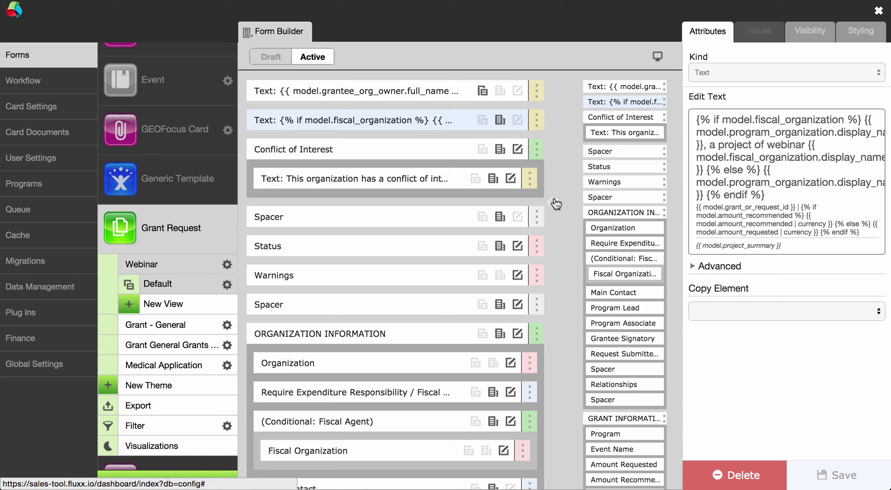
Add a Spacer element of 2 lines directly above the ORGANIZATION INFORMATION group and save it
{"action": "scroll", "coordinate": [556, 204], "scroll_direction": "down", "scroll_amount": 3}
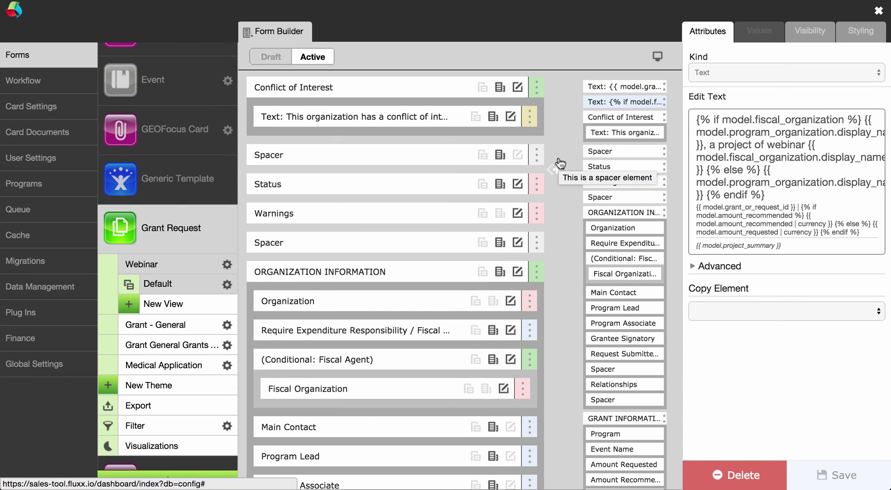
{"action": "scroll", "coordinate": [561, 162], "scroll_direction": "down", "scroll_amount": 1}
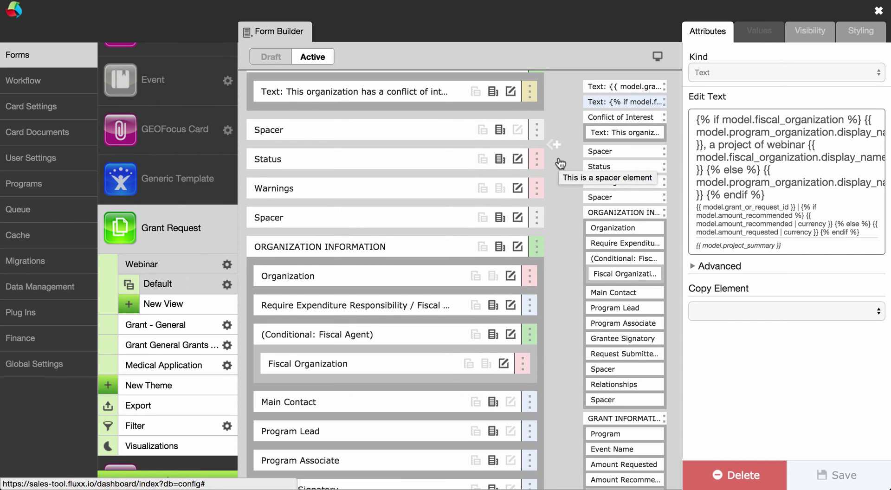
{"action": "scroll", "coordinate": [561, 165], "scroll_direction": "down", "scroll_amount": 3}
{"action": "scroll", "coordinate": [561, 172], "scroll_direction": "down", "scroll_amount": 1}
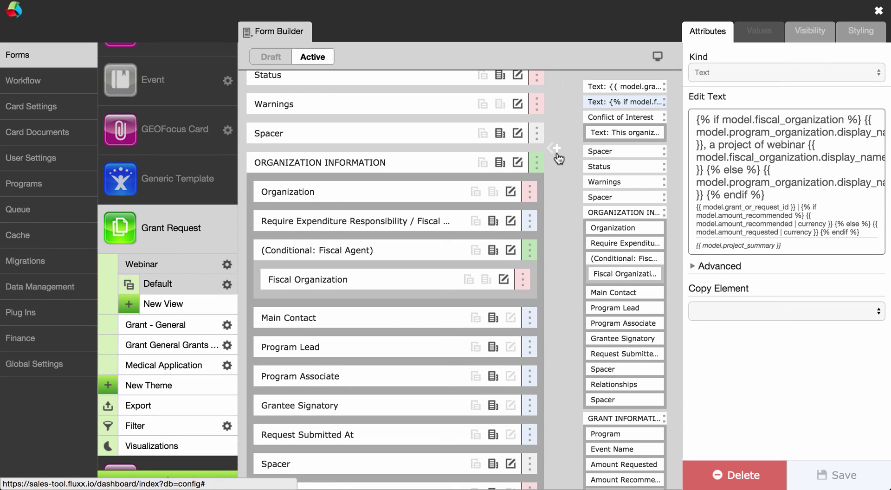
{"action": "left_click", "coordinate": [557, 158]}
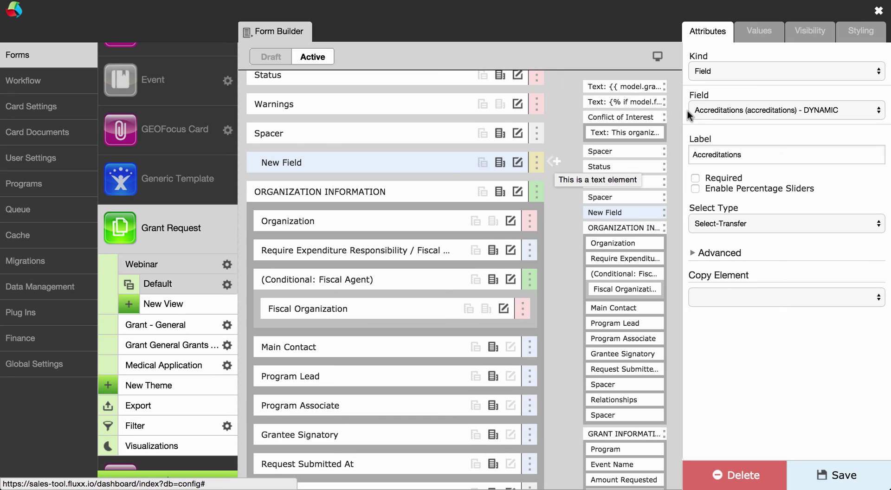
{"action": "left_click", "coordinate": [719, 73]}
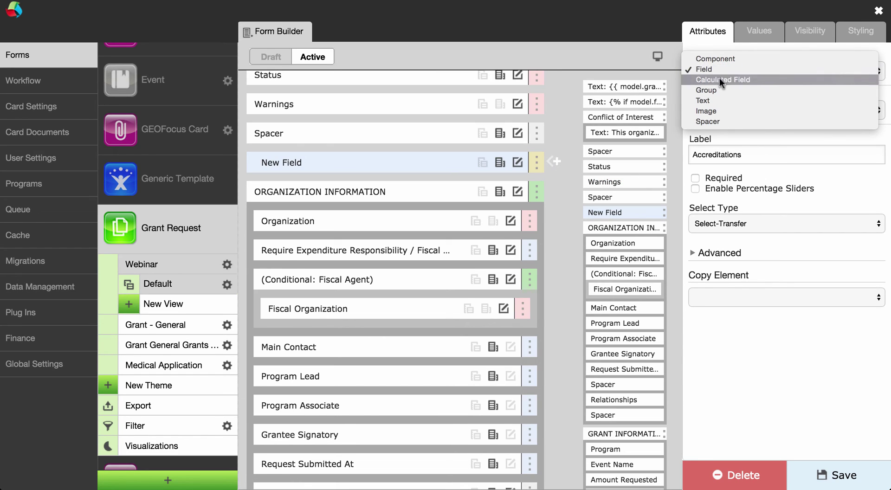
{"action": "left_click", "coordinate": [714, 120]}
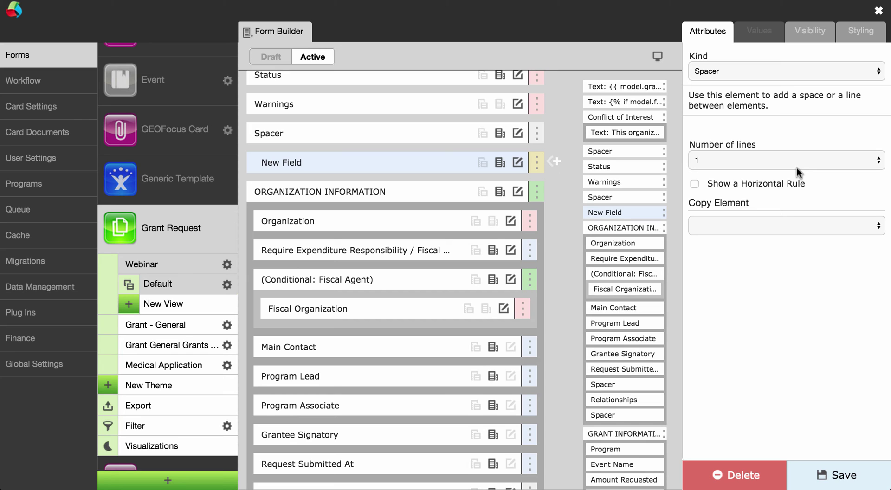
{"action": "left_click", "coordinate": [798, 167]}
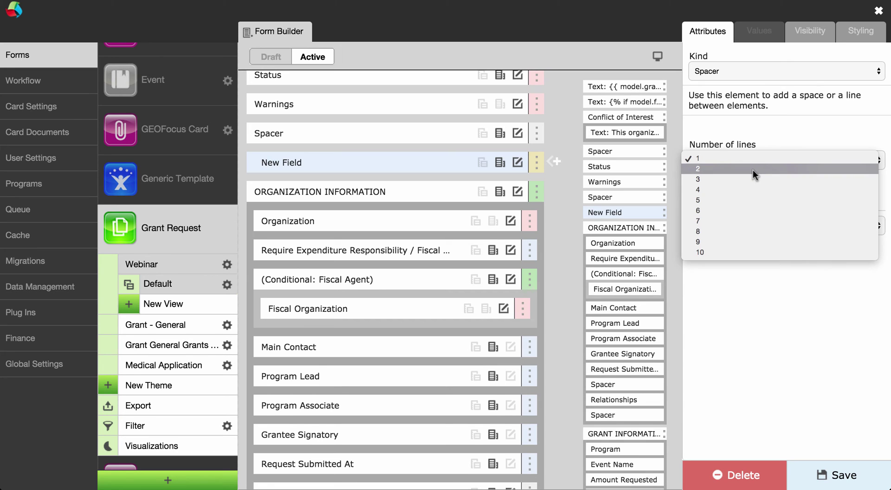
{"action": "left_click", "coordinate": [753, 170]}
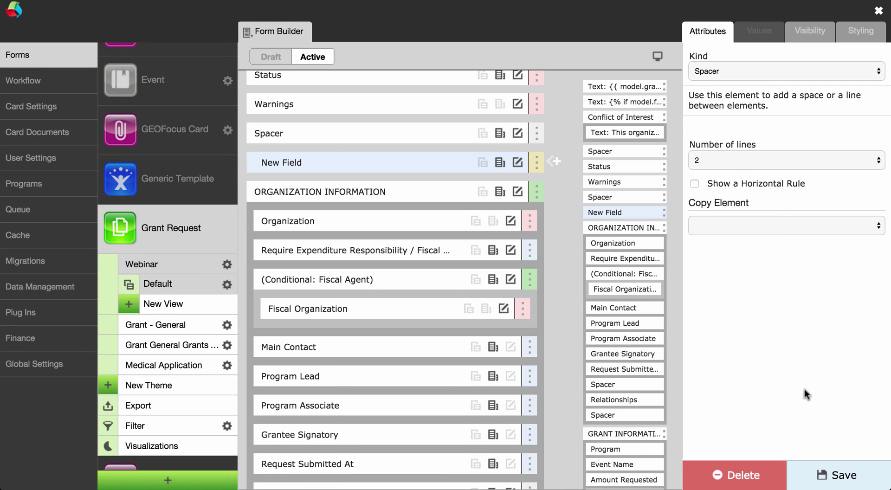
{"action": "left_click", "coordinate": [835, 472]}
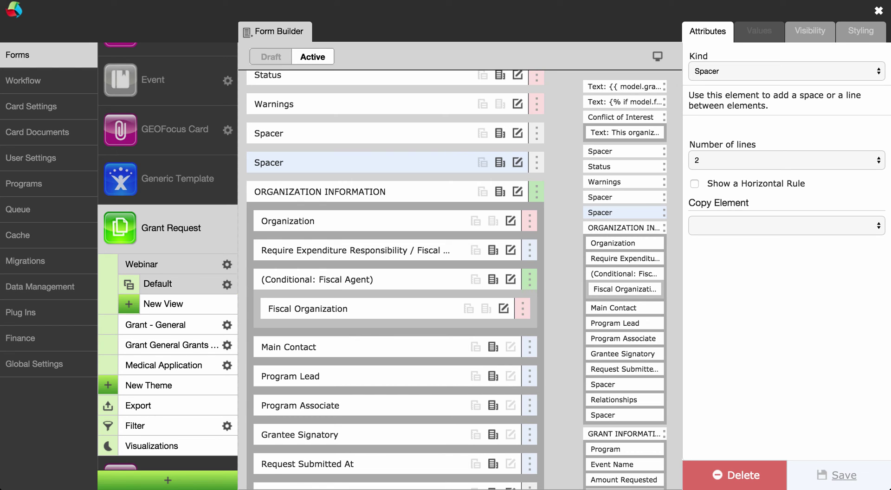
Move the new Spacer up so that it sits between the Status and Warnings elements
{"action": "scroll", "coordinate": [448, 163], "scroll_direction": "up", "scroll_amount": 3}
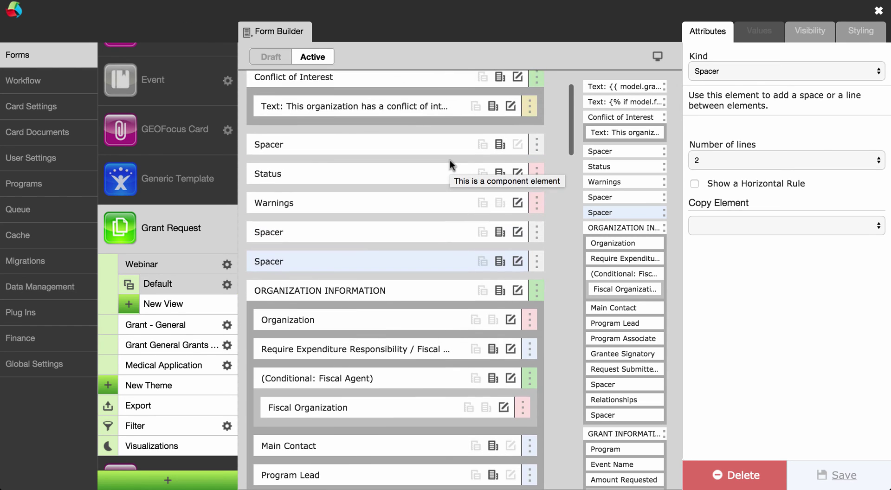
{"action": "scroll", "coordinate": [449, 161], "scroll_direction": "up", "scroll_amount": 3}
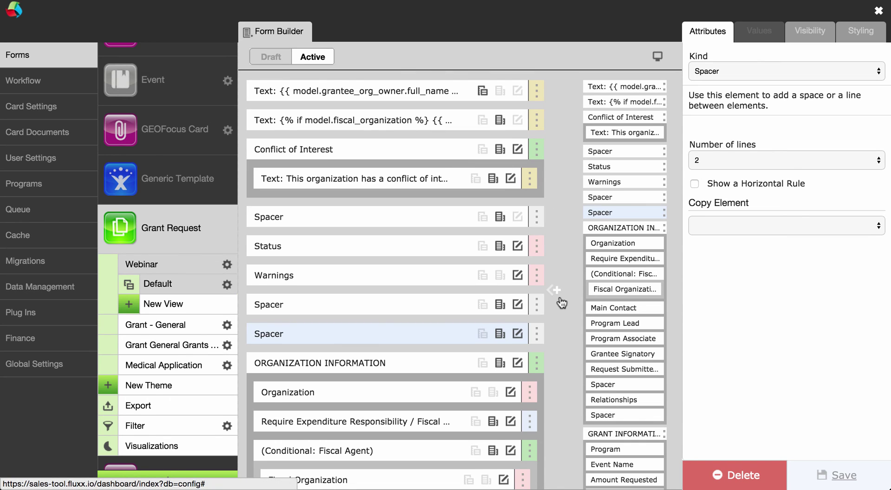
{"action": "scroll", "coordinate": [562, 301], "scroll_direction": "down", "scroll_amount": 1}
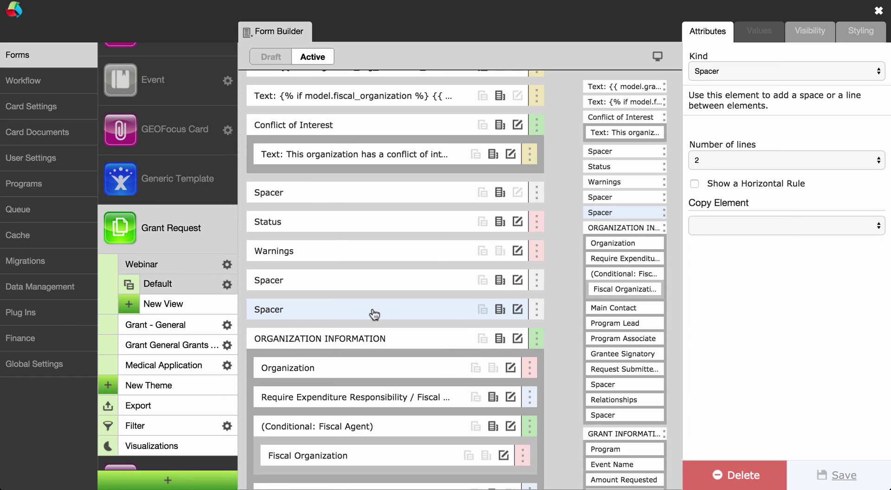
{"action": "left_click_drag", "start_coordinate": [371, 313], "coordinate": [372, 249]}
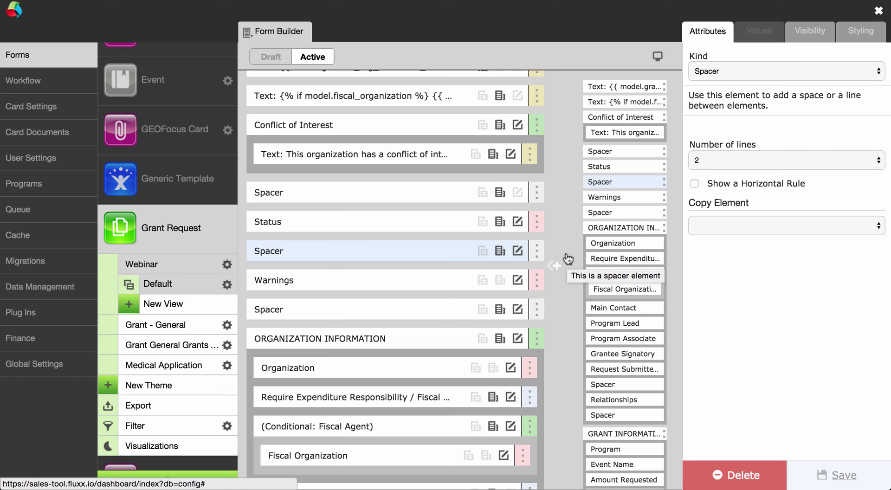
{"action": "left_click", "coordinate": [414, 222]}
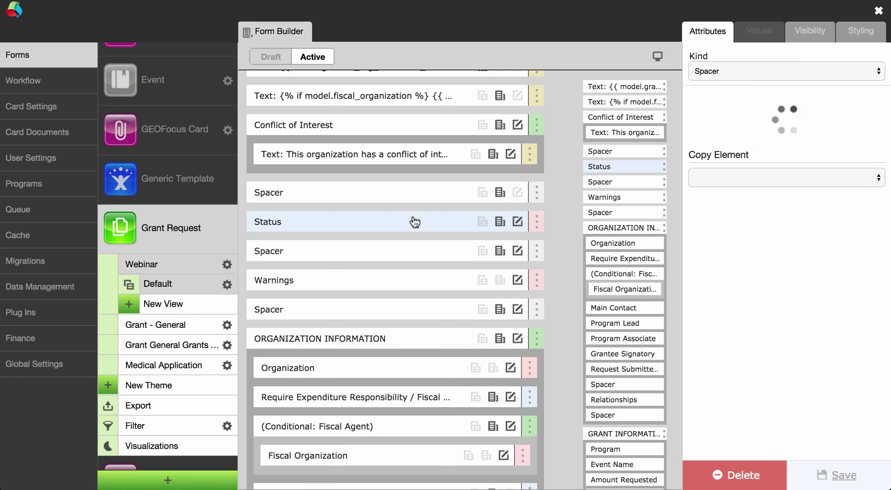
Append "Webinar" to the label of the Require Expenditure Responsibility / Fiscal Agent? field and save it
{"action": "left_click", "coordinate": [376, 397]}
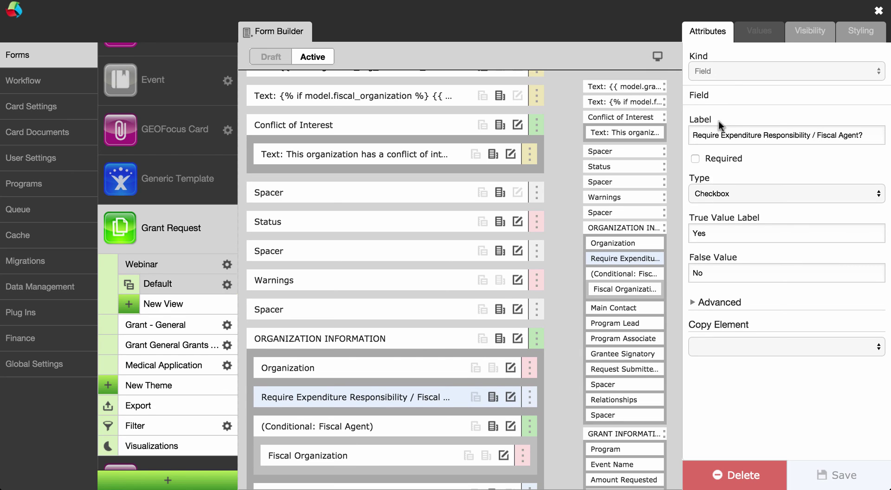
{"action": "left_click", "coordinate": [867, 135]}
{"action": "type", "text": "Webin"}
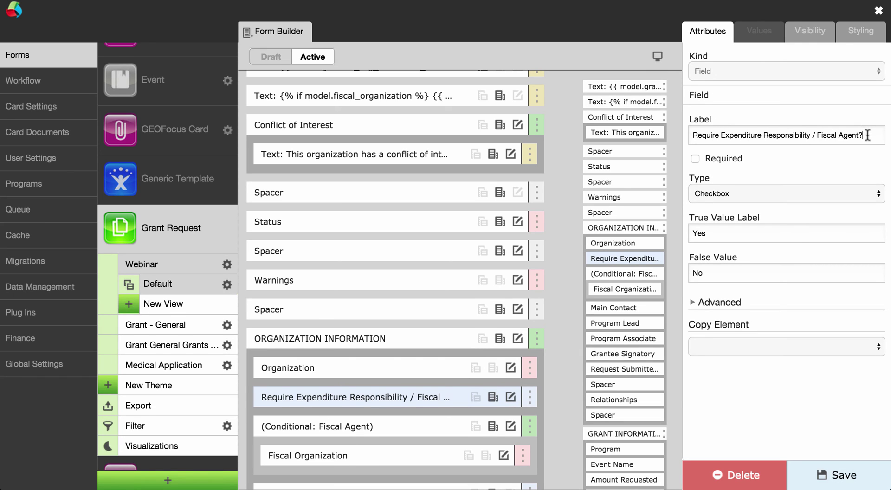
{"action": "type", "text": "ar"}
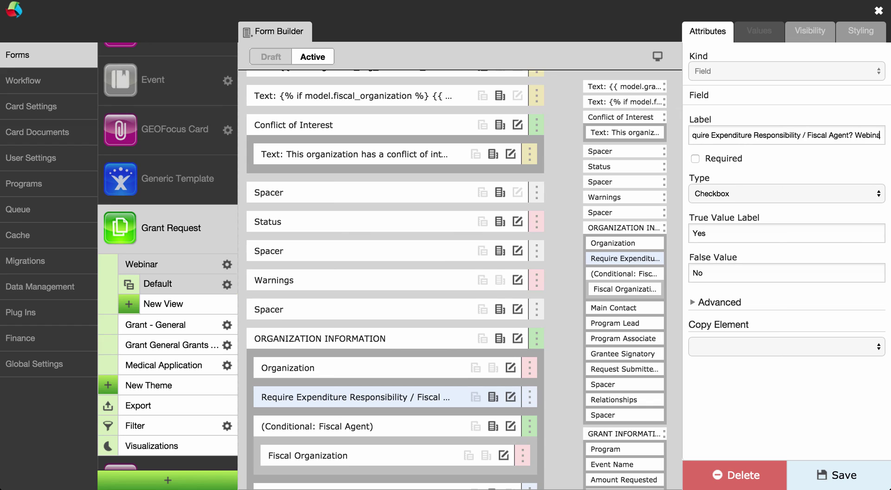
{"action": "left_click", "coordinate": [862, 486]}
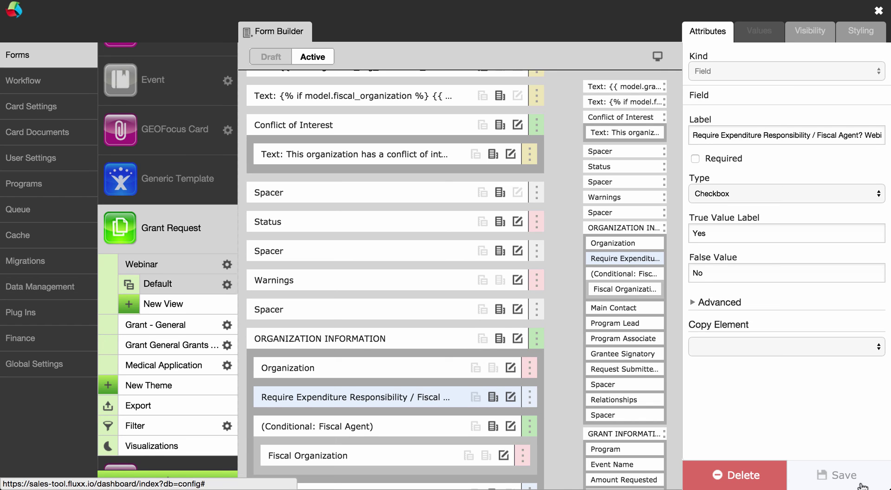
Add an attribute value to the Strategy field under GRANT CODING, with name and description Webinar and order 4
{"action": "scroll", "coordinate": [375, 304], "scroll_direction": "down", "scroll_amount": 20}
{"action": "left_click", "coordinate": [374, 305]}
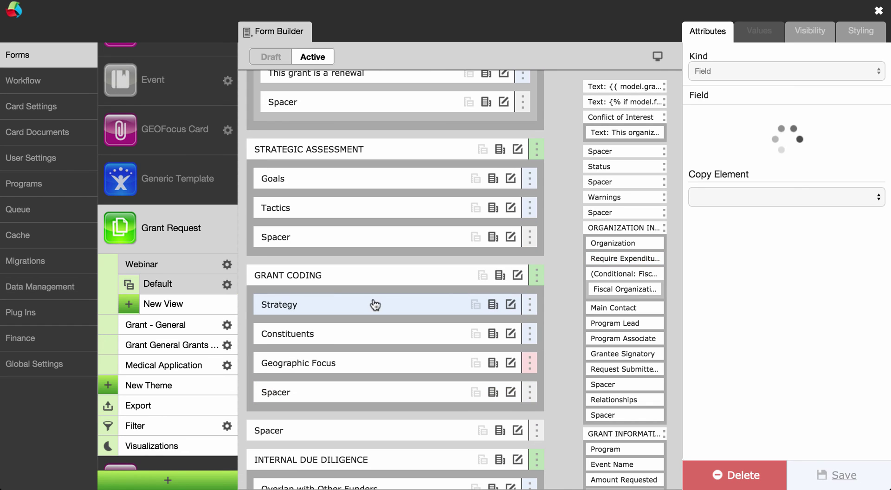
{"action": "left_click", "coordinate": [767, 36]}
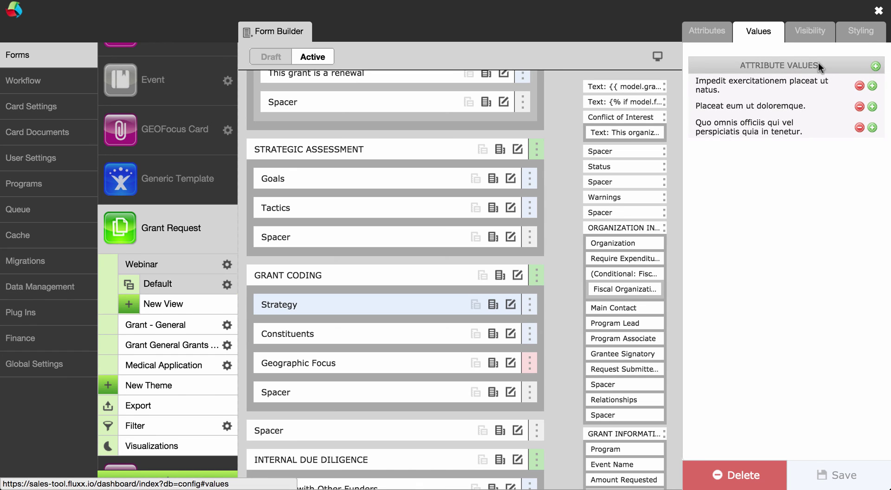
{"action": "left_click", "coordinate": [876, 68]}
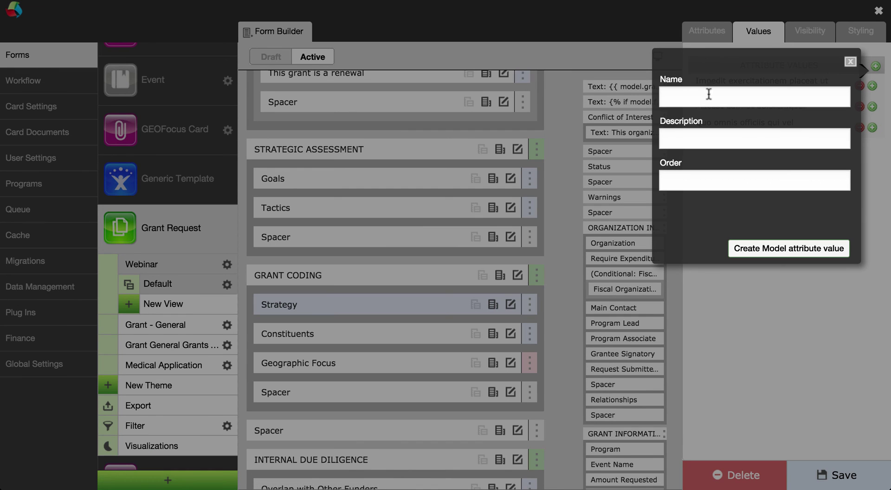
{"action": "type", "text": "Webinar"}
{"action": "key", "text": "Tab"}
{"action": "type", "text": "Webinar"}
{"action": "left_click", "coordinate": [692, 171]}
{"action": "type", "text": "4"}
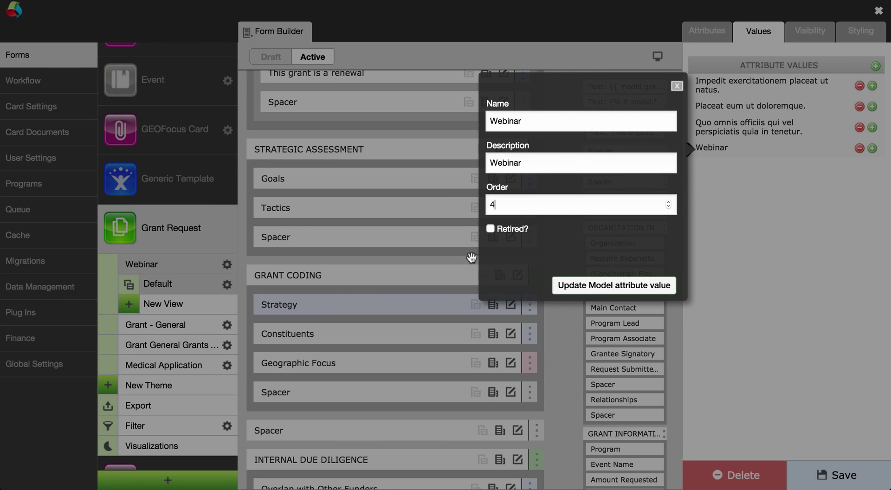
{"action": "left_click", "coordinate": [574, 287]}
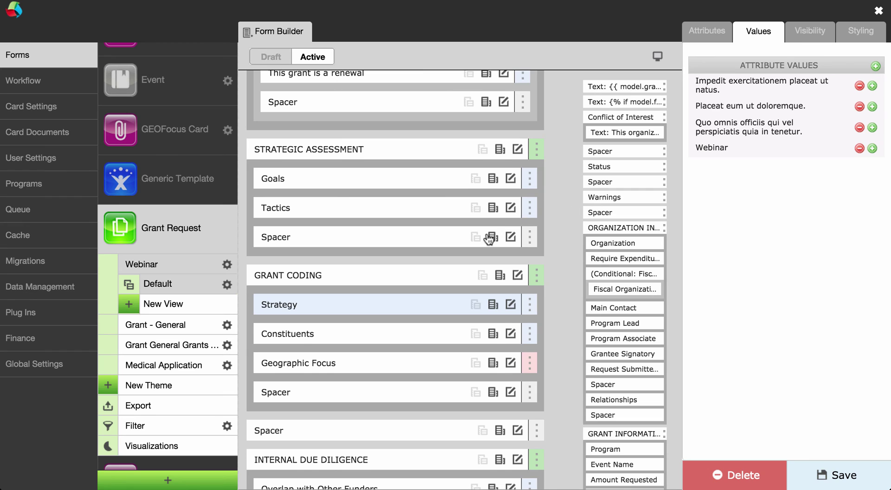
Add a field element directly above the GRANTS ADMINISTRATION group, based on the Strategy field and labelled Webinar
{"action": "scroll", "coordinate": [487, 233], "scroll_direction": "down", "scroll_amount": 4}
{"action": "scroll", "coordinate": [488, 234], "scroll_direction": "down", "scroll_amount": 1}
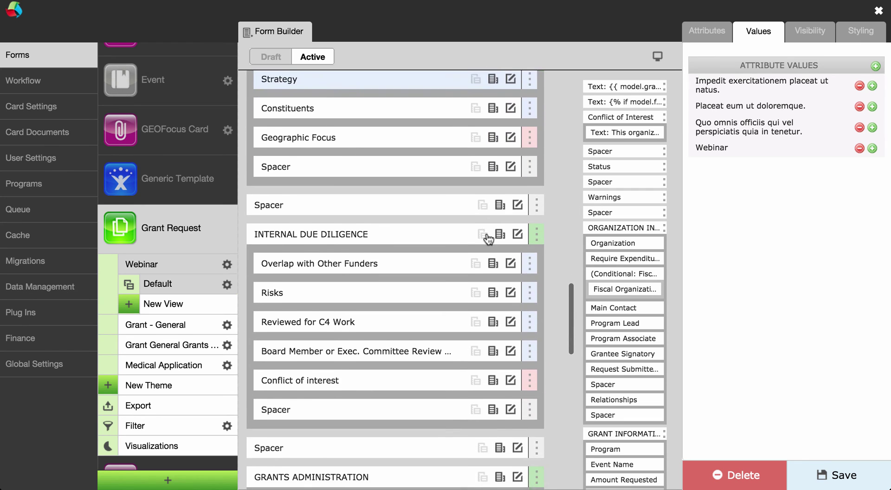
{"action": "mouse_move", "coordinate": [557, 332]}
{"action": "left_mouse_down"}
{"action": "mouse_move", "coordinate": [561, 281]}
{"action": "mouse_move", "coordinate": [558, 334]}
{"action": "left_mouse_up"}
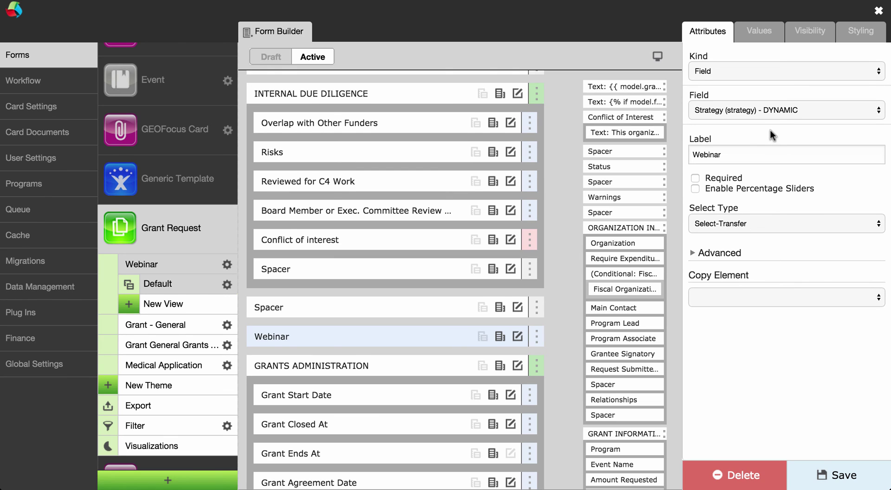
{"action": "left_click", "coordinate": [739, 70]}
{"action": "left_click", "coordinate": [739, 70]}
{"action": "left_click", "coordinate": [753, 113]}
{"action": "scroll", "coordinate": [717, 107], "scroll_direction": "up", "scroll_amount": 15}
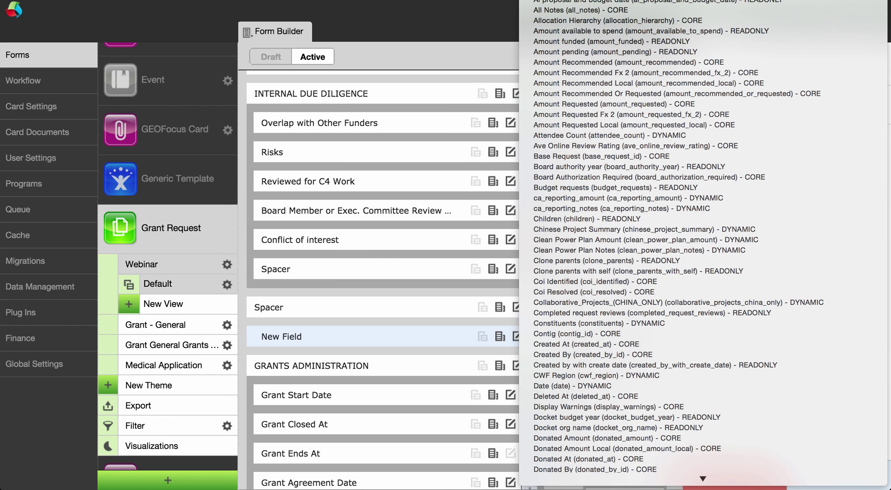
{"action": "key", "text": "Return"}
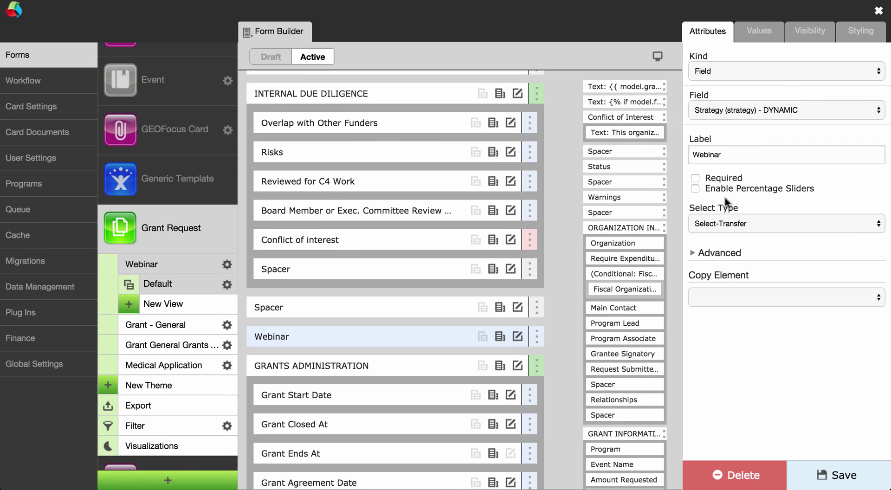
Add a Webinar 2 field below the Webinar field, allow rich text editing for it and save it
{"action": "left_click", "coordinate": [695, 179]}
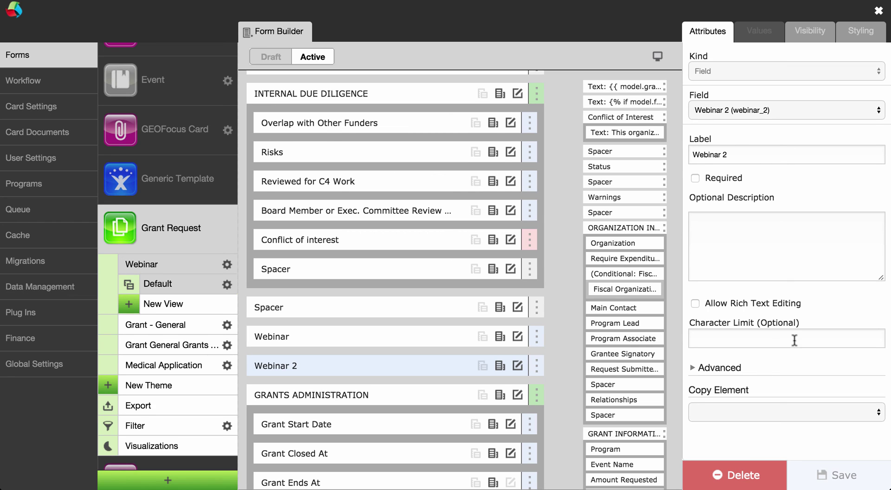
{"action": "left_click", "coordinate": [695, 304]}
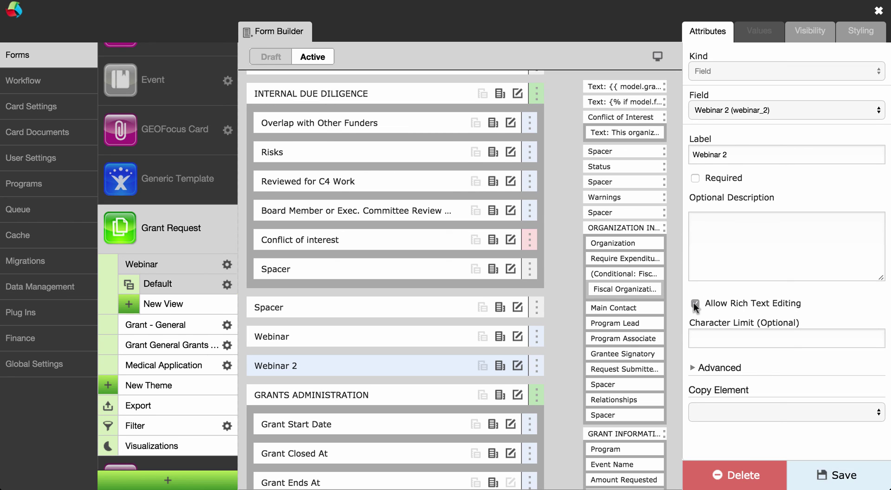
{"action": "left_click", "coordinate": [837, 480]}
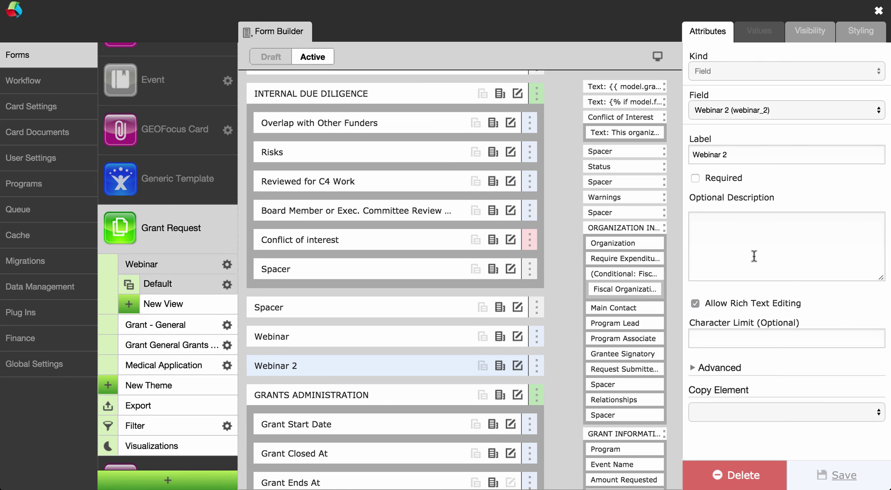
Insert a new field below Webinar 2 and move the GRANTS ADMINISTRATION group into the INTERNAL DUE DILIGENCE group
{"action": "left_click", "coordinate": [554, 366]}
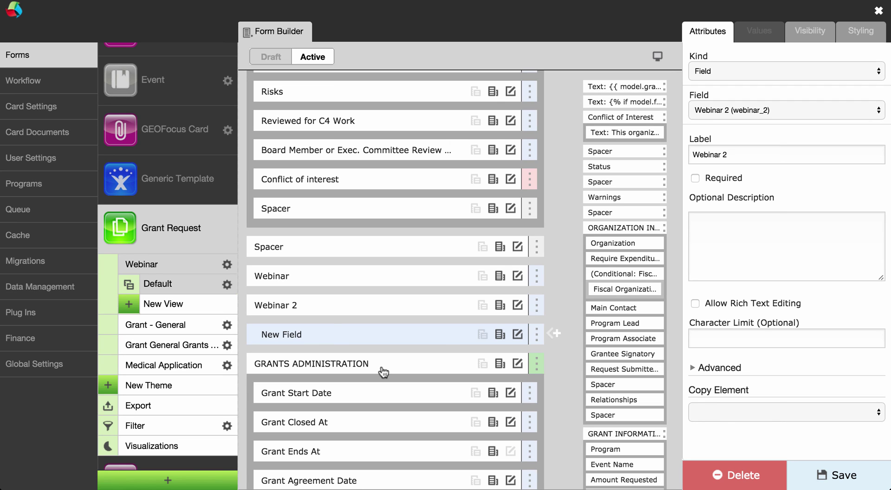
{"action": "left_click_drag", "start_coordinate": [384, 371], "coordinate": [408, 267]}
Restrict who can see the GRANT CODING group to the Employee role and save it
{"action": "left_click", "coordinate": [407, 267]}
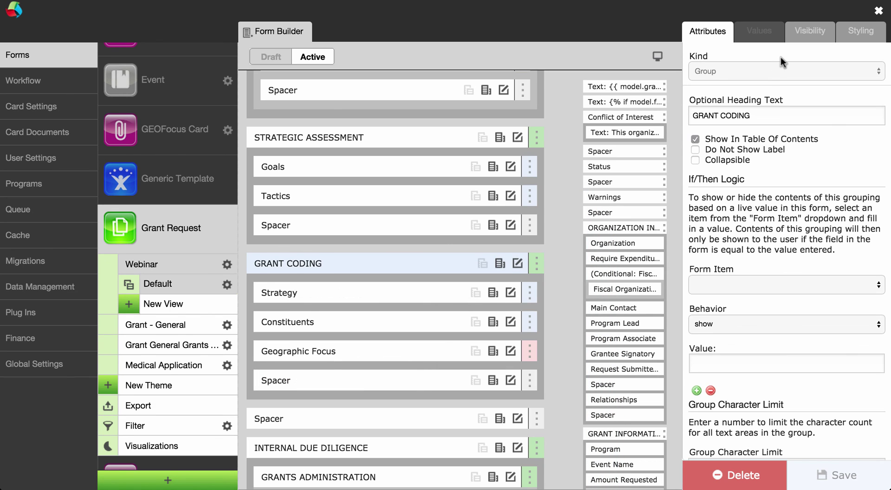
{"action": "left_click", "coordinate": [808, 32]}
{"action": "scroll", "coordinate": [775, 125], "scroll_direction": "down", "scroll_amount": 3}
{"action": "scroll", "coordinate": [737, 170], "scroll_direction": "up", "scroll_amount": 3}
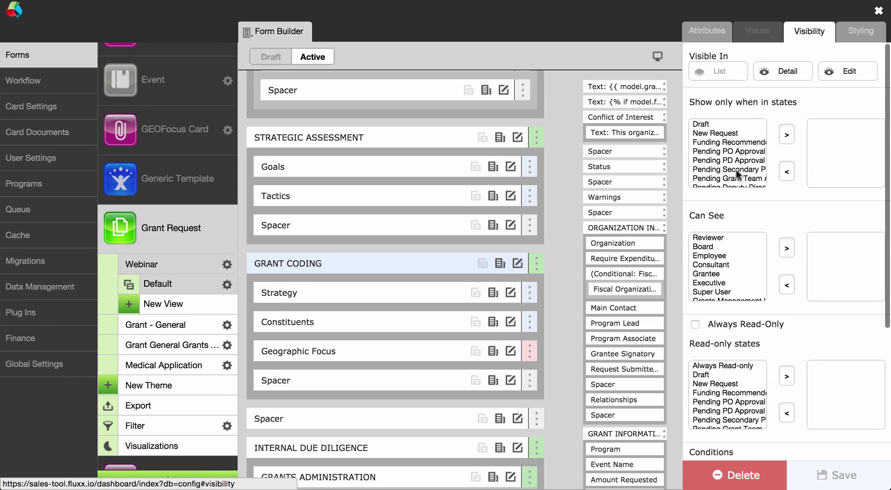
{"action": "left_click", "coordinate": [711, 256]}
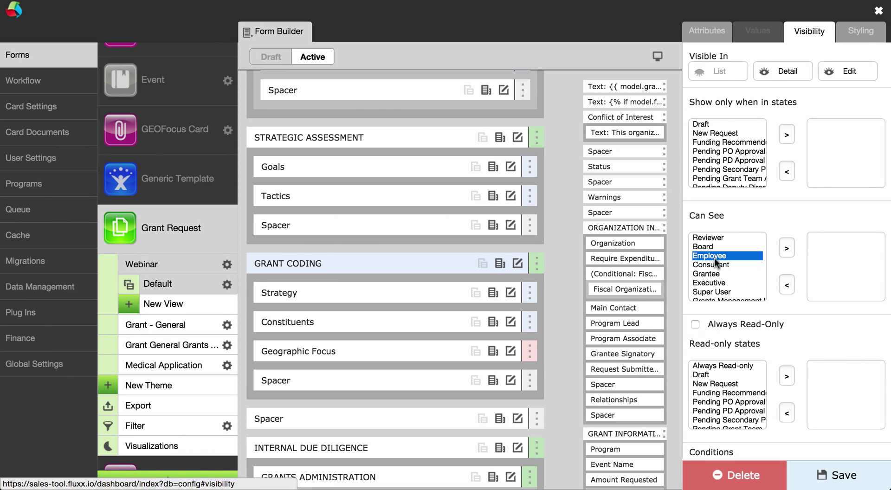
{"action": "left_click", "coordinate": [786, 248]}
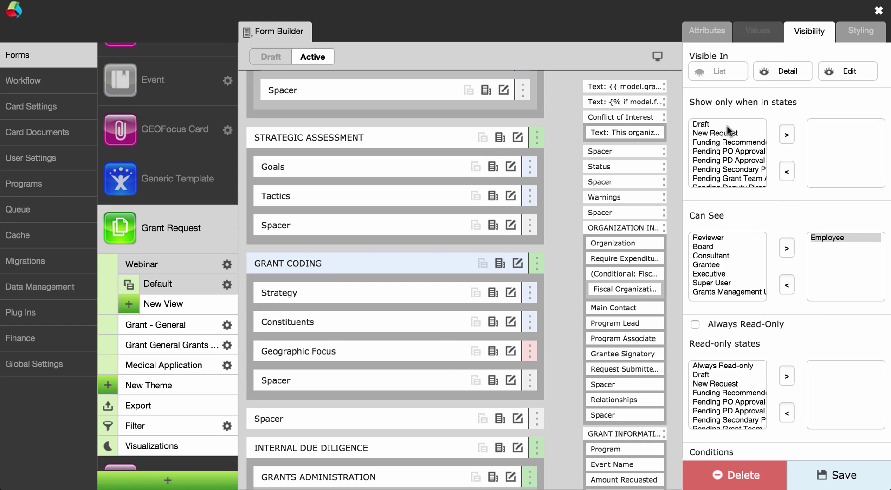
{"action": "scroll", "coordinate": [713, 166], "scroll_direction": "down", "scroll_amount": 2}
{"action": "scroll", "coordinate": [713, 166], "scroll_direction": "down", "scroll_amount": 1}
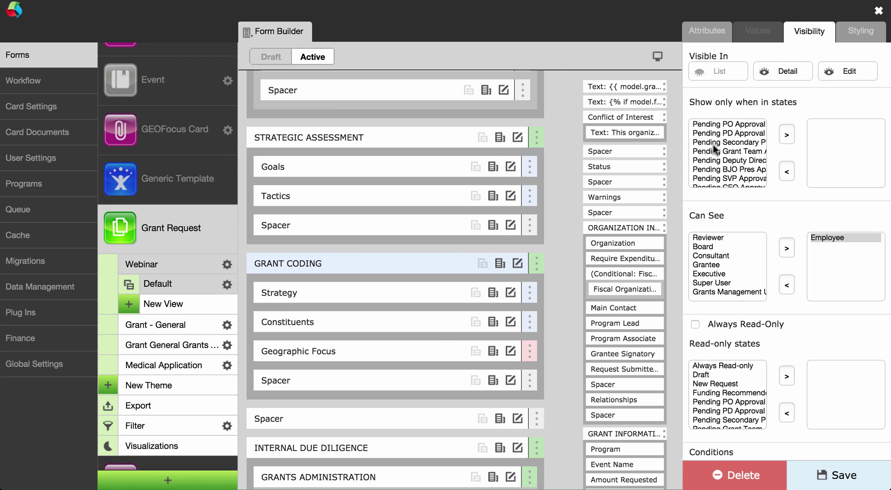
{"action": "left_click", "coordinate": [838, 475]}
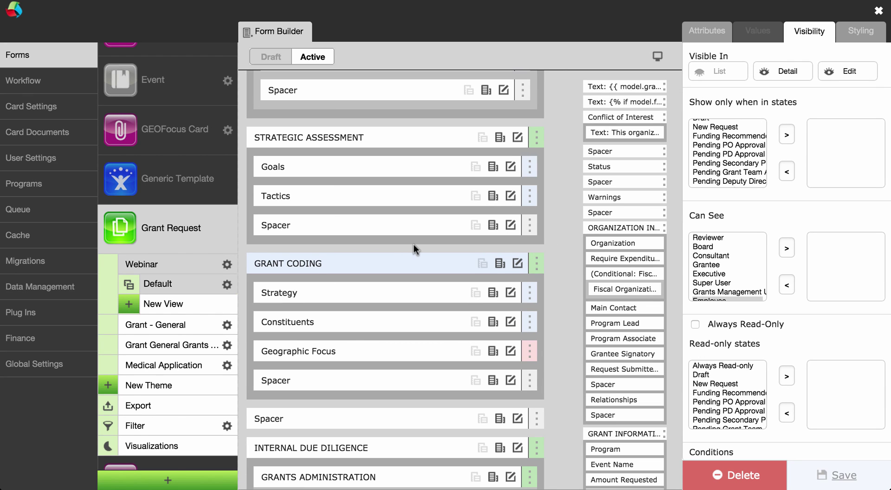
Open the attributes of the GRANT CODING group
{"action": "left_click", "coordinate": [723, 37]}
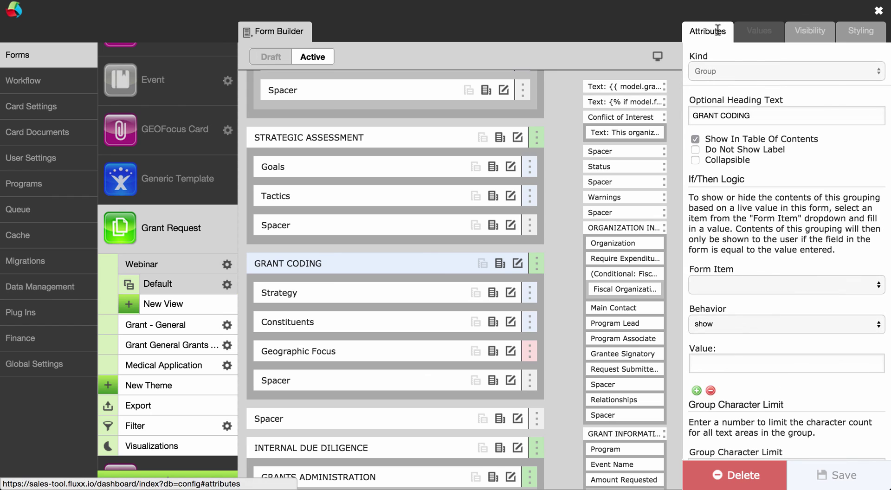